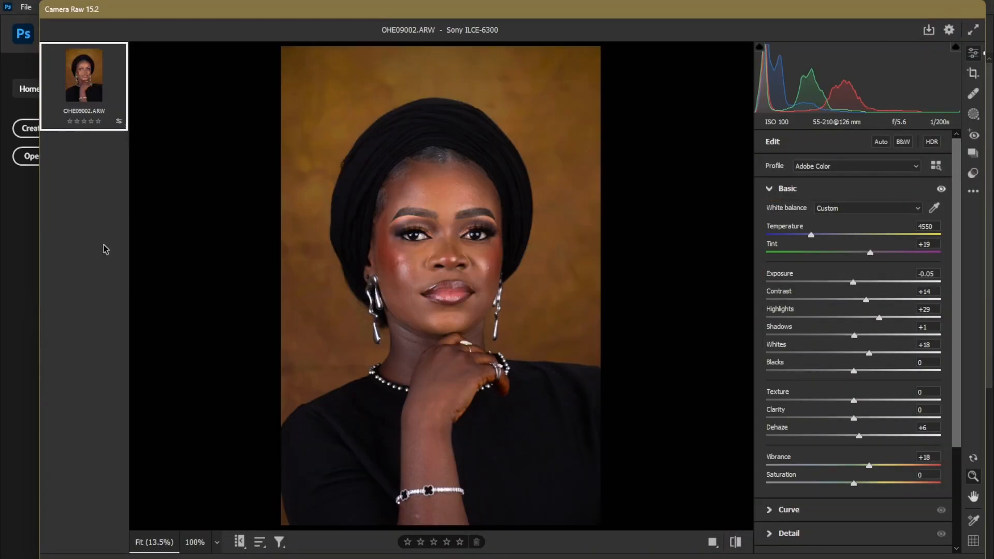
Compare the portrait before and after the raw adjustments, and with the Calibration adjustments off and on.
left_click(737, 542)
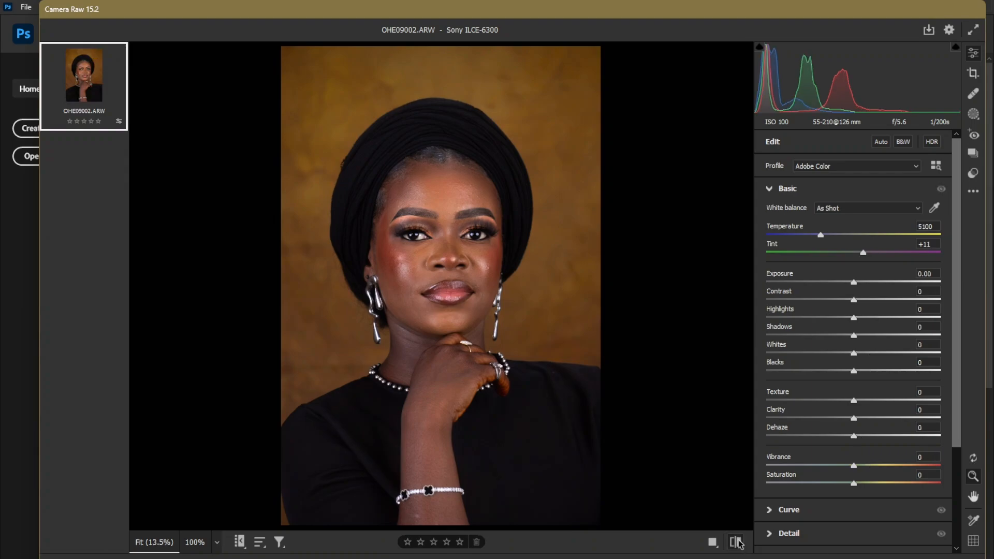
left_click(736, 541)
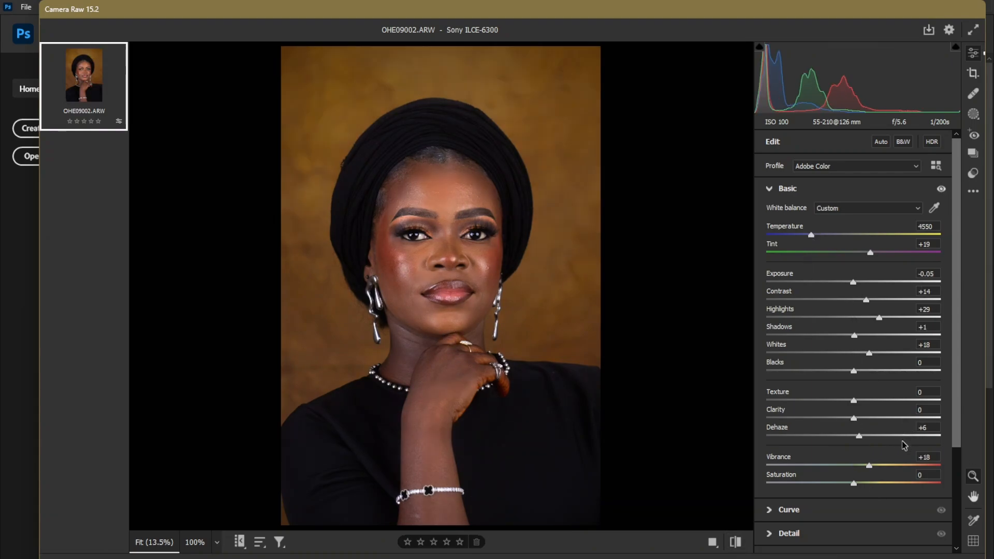
scroll(903, 445, "down", 3)
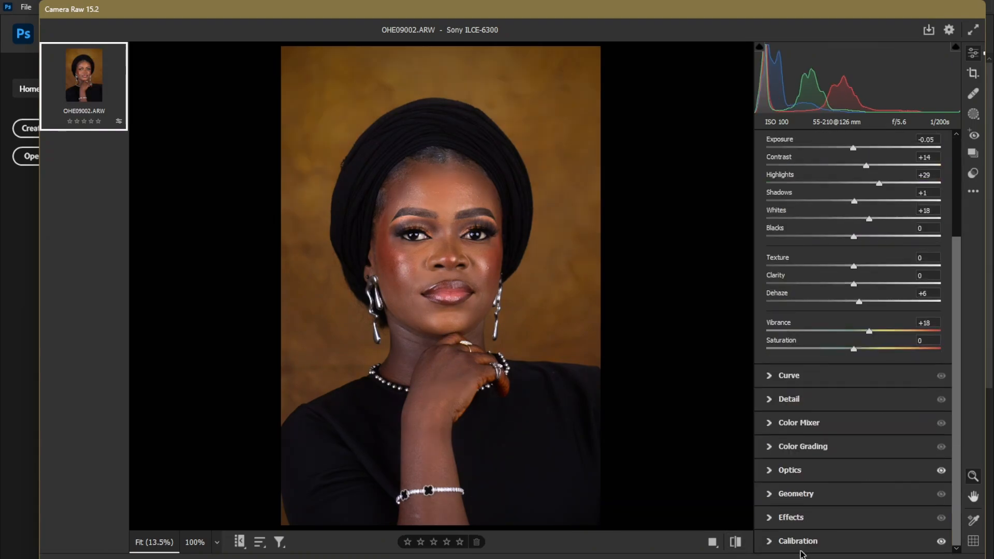
left_click(941, 541)
left_click(941, 542)
Save the default set of Camera Raw settings to a file, naming it "New Black skin".
left_click(973, 191)
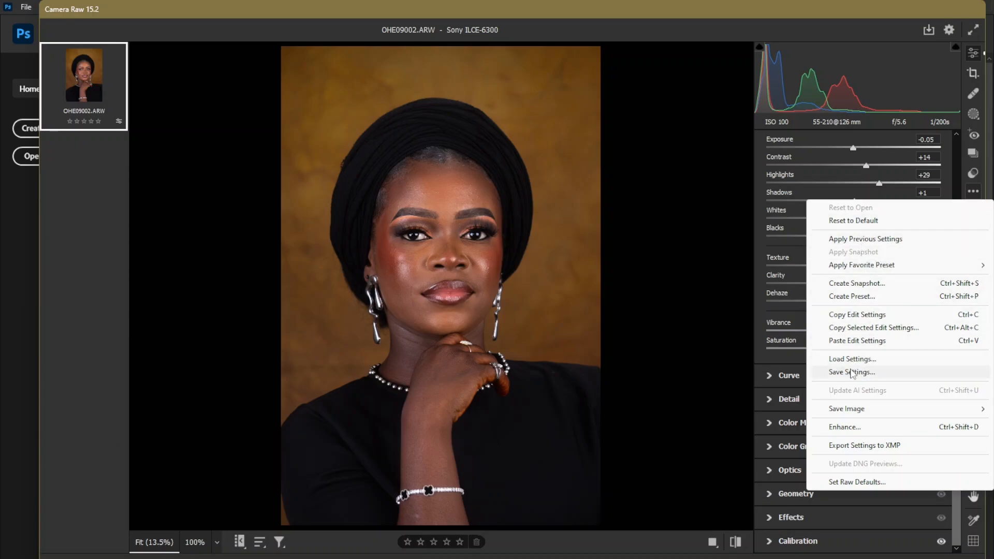
left_click(851, 372)
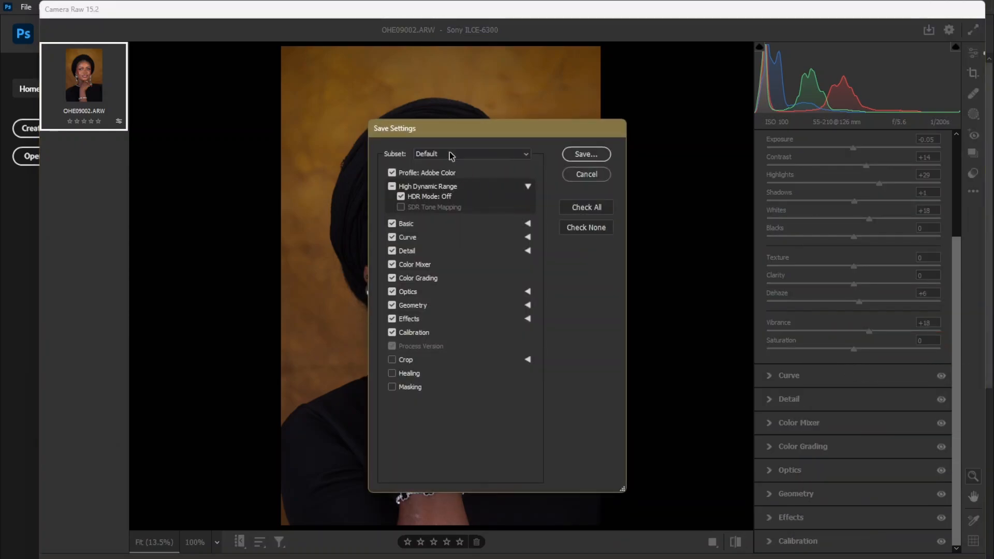
left_click(584, 154)
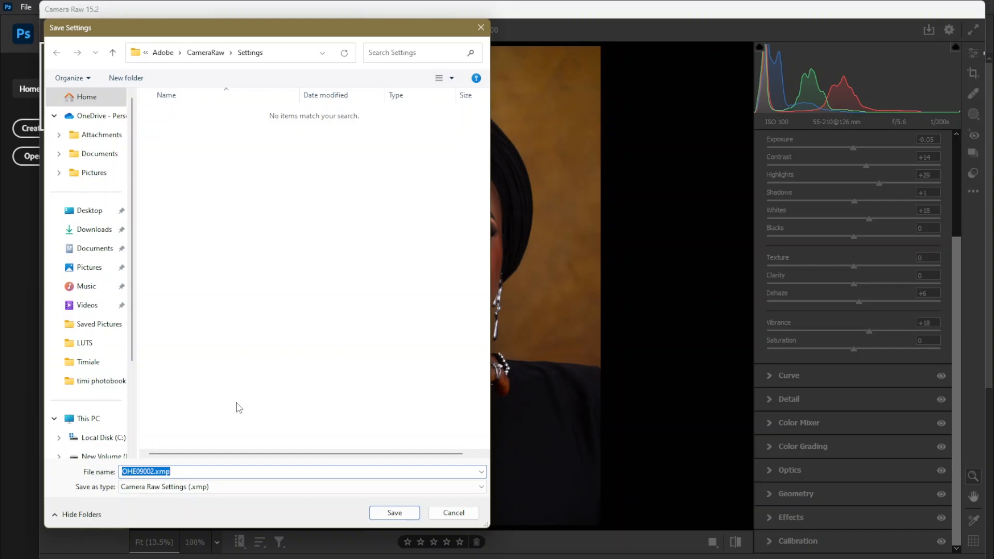
type("Ne")
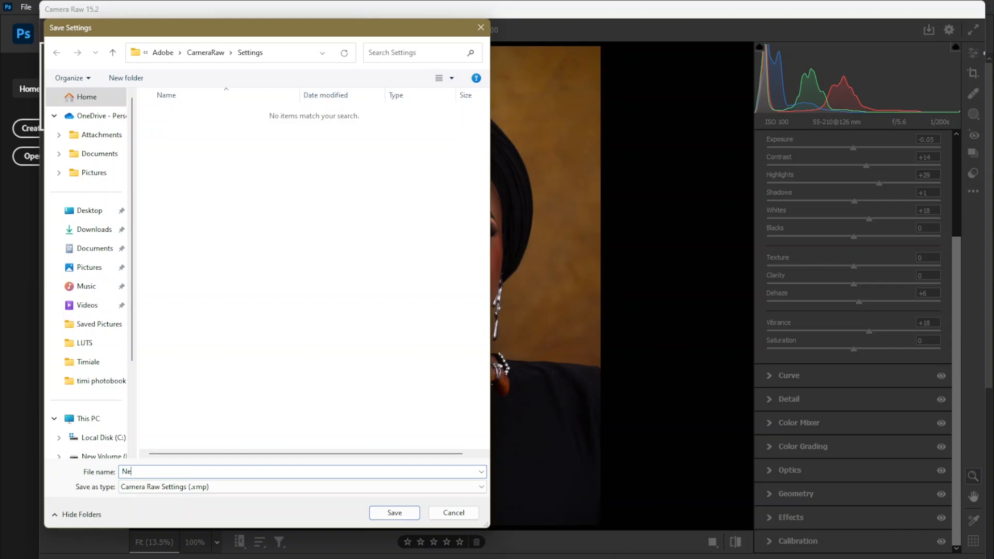
type("w B")
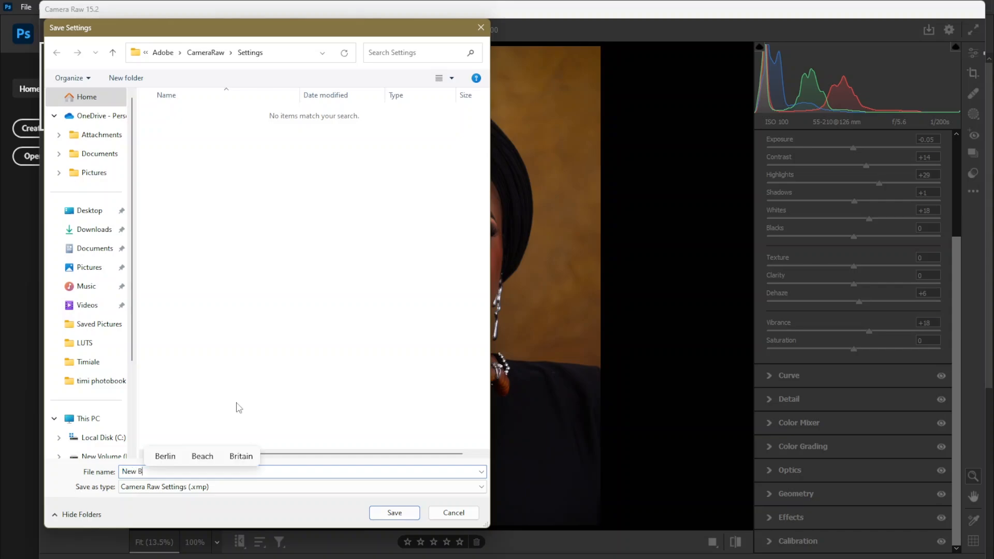
type("lack")
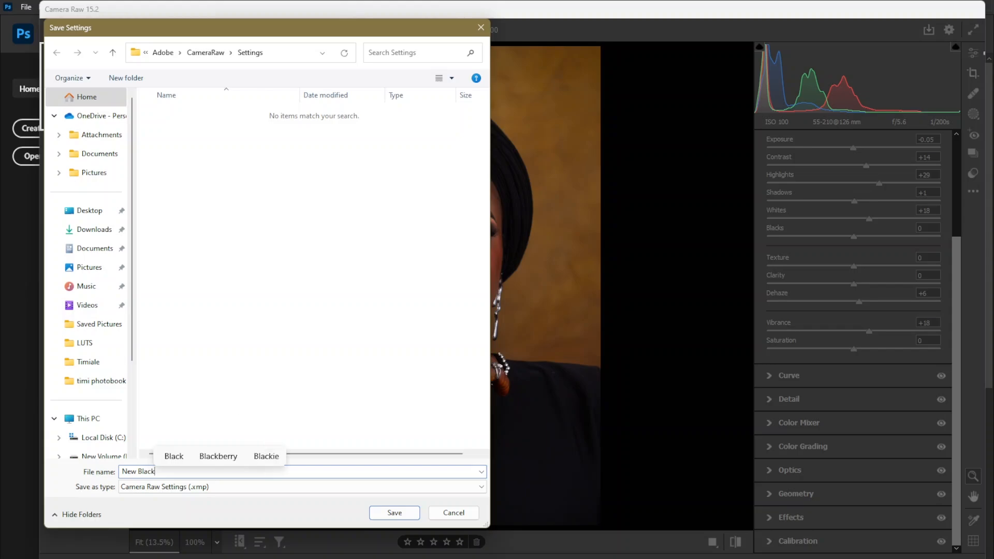
type(" sking")
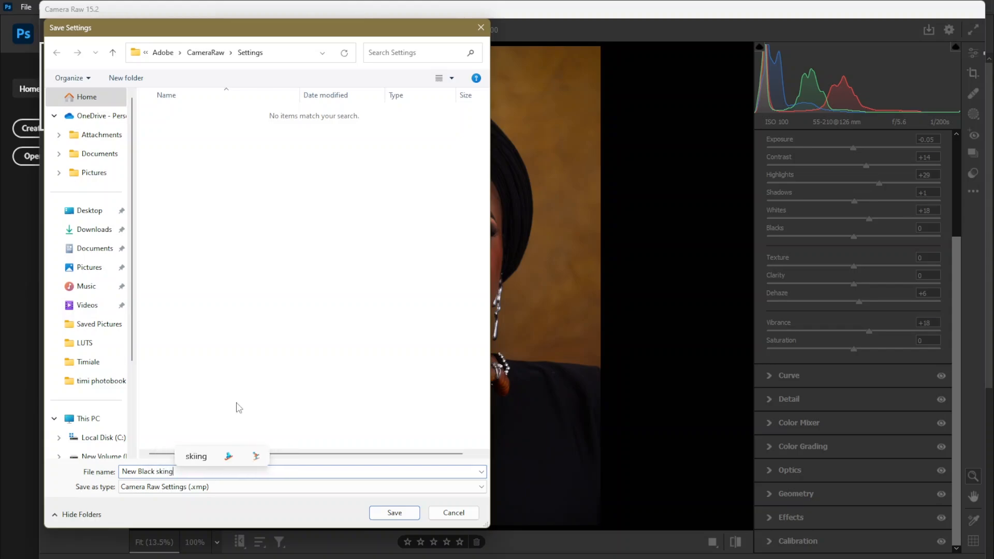
key("BackSpace")
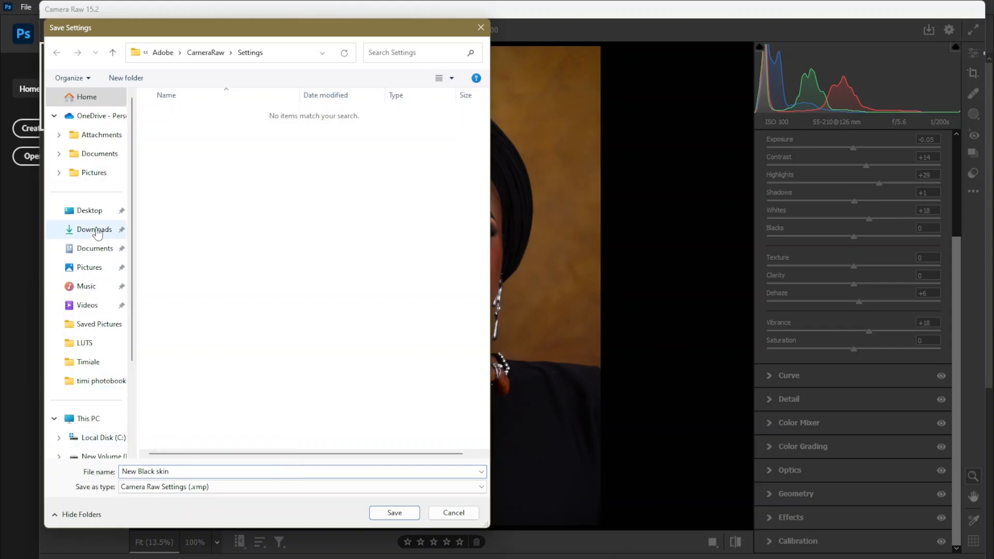
Choose the Desktop folder as the destination and save the .xmp settings file there.
scroll(99, 370, "down", 1)
scroll(99, 372, "down", 2)
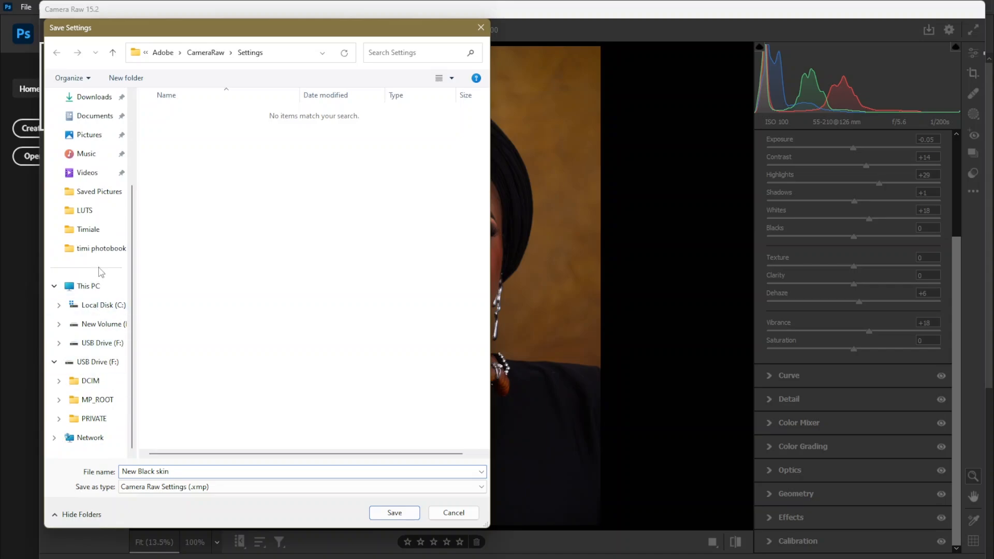
scroll(99, 248, "up", 3)
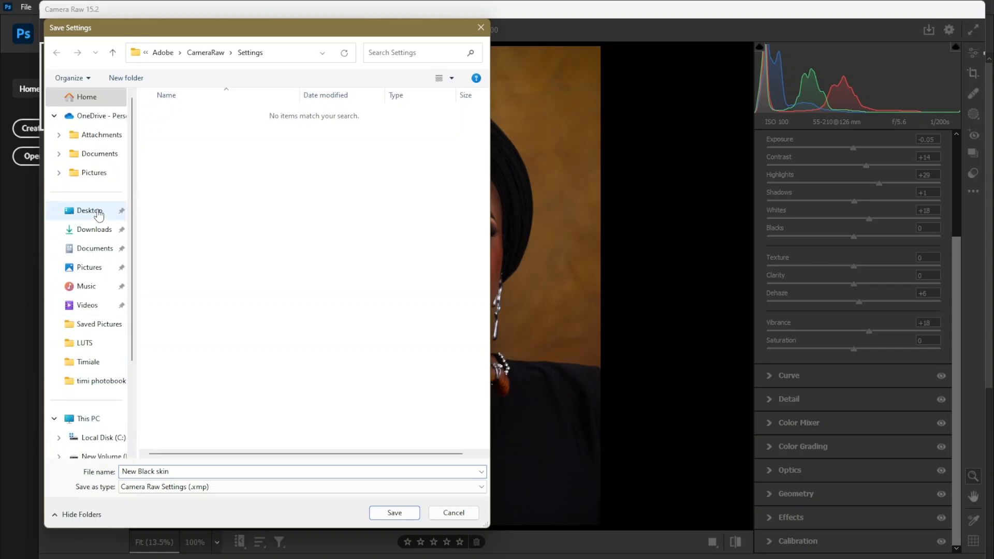
left_click(97, 210)
double_click(191, 231)
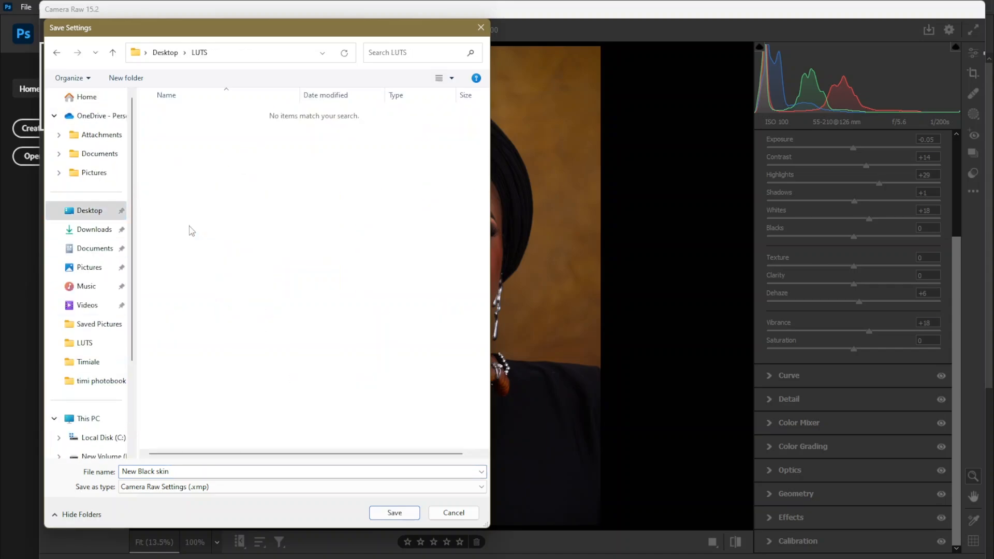
left_click(166, 52)
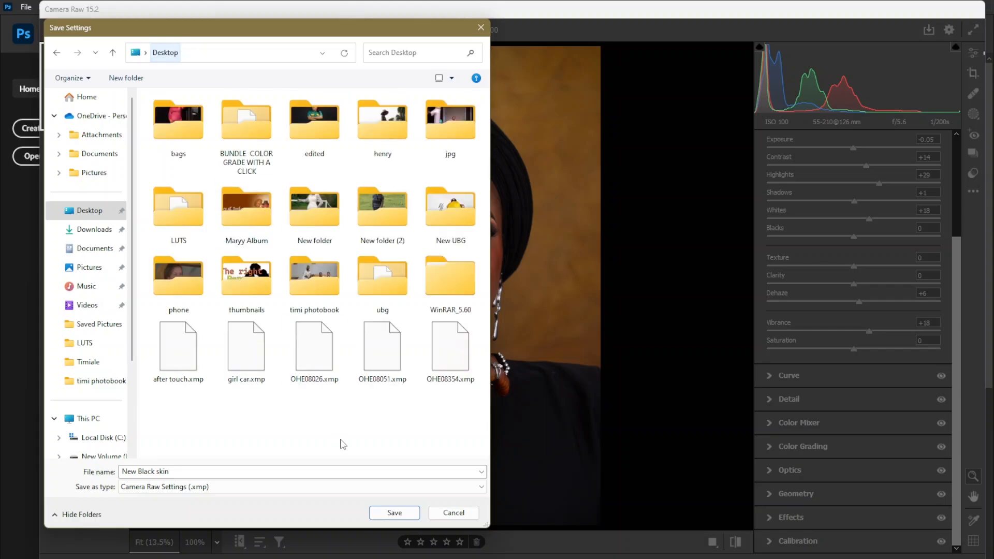
left_click(394, 511)
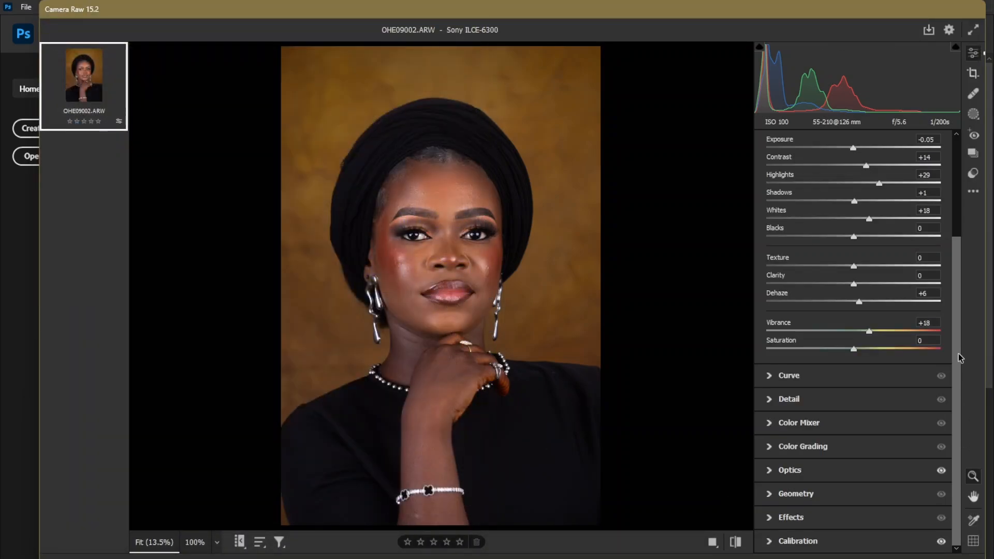
Compare the portrait's original raw state with the fully adjusted version.
left_click(735, 542)
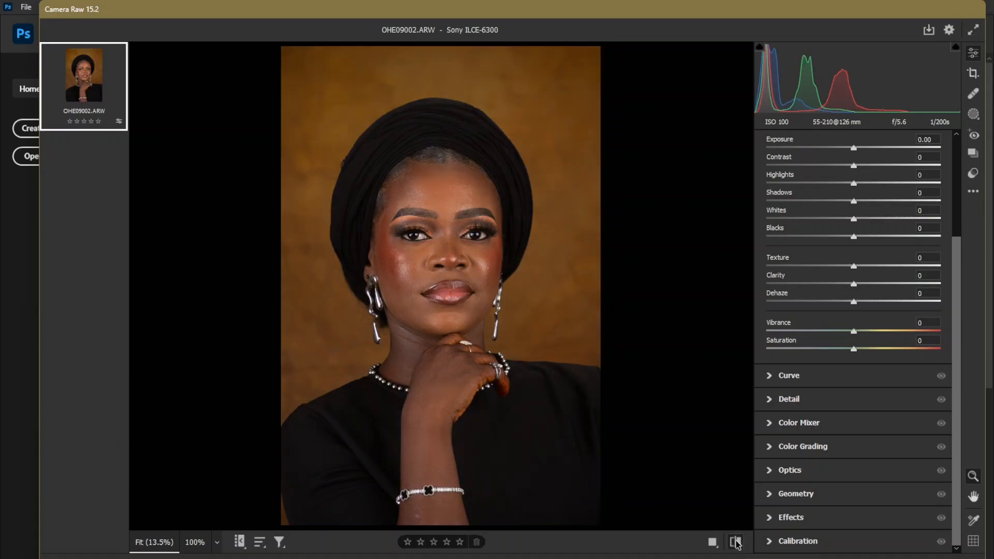
left_click(735, 542)
left_click(735, 542)
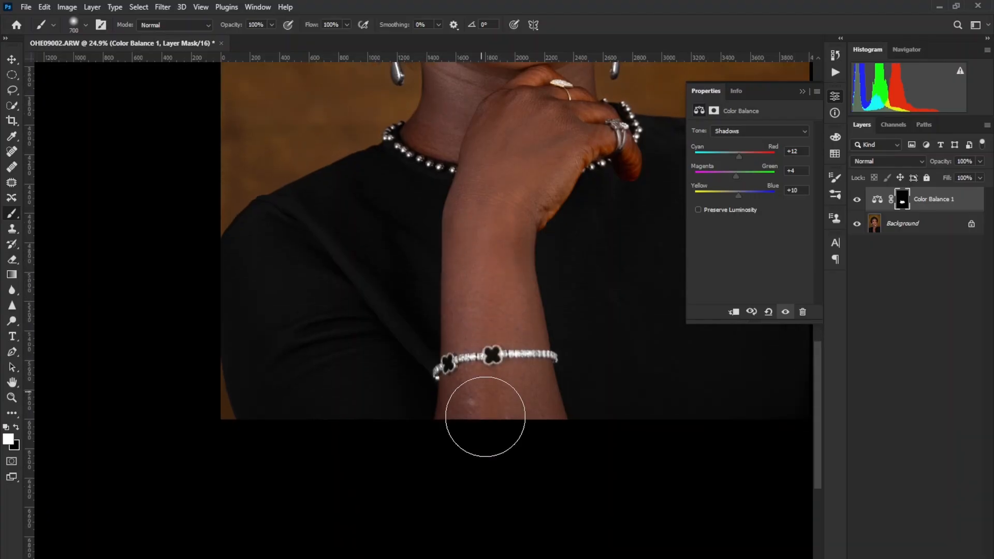
Paint the Color Balance mask white over the forearm around the bracelet with a 500 px brush, ending with a 700 px brush size.
key("bracketleft")
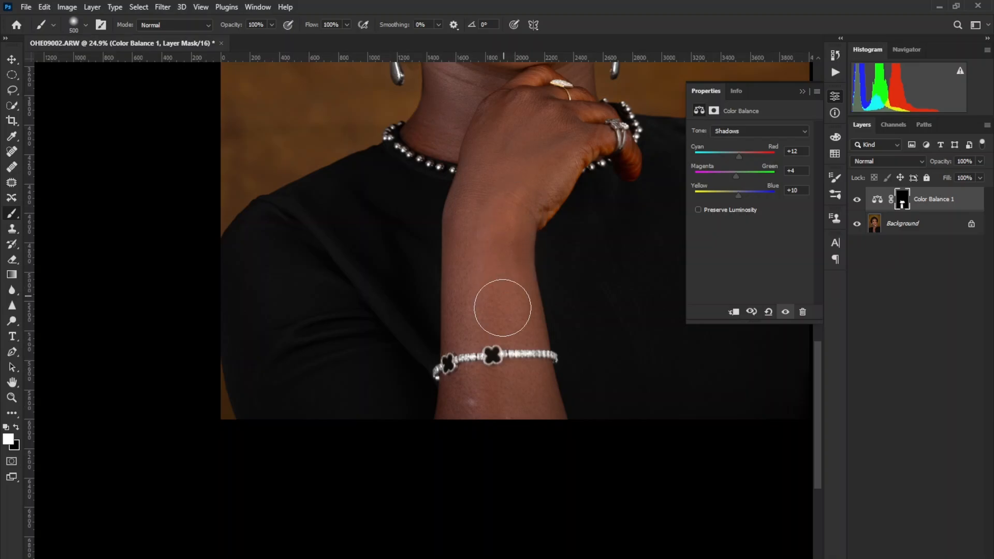
scroll(501, 306, "up", 3)
key("bracketright")
key("bracketright")
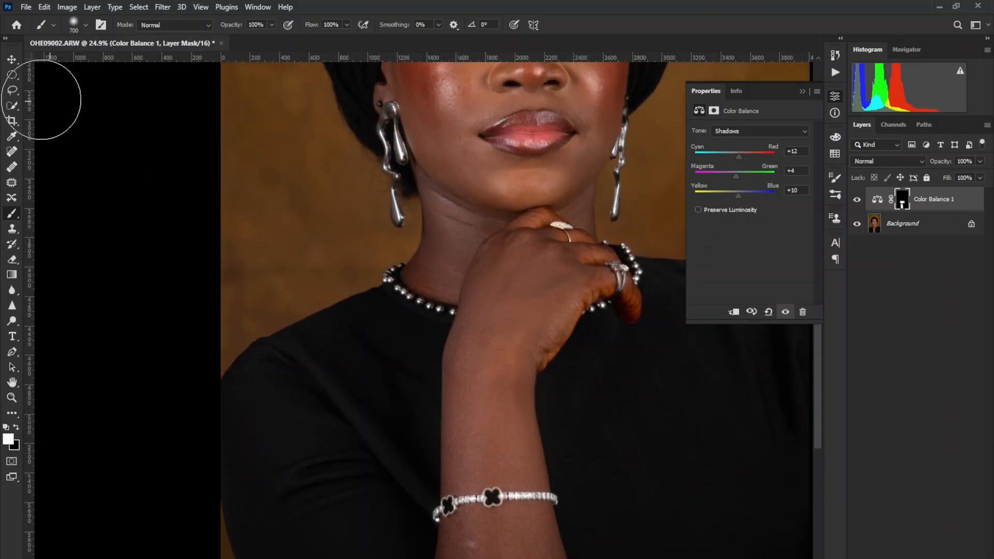
Select a patch of the neck beside the hand with the Lasso and add a Curves adjustment layer masked to it.
left_click(12, 94)
mouse_move(476, 224)
left_mouse_down()
mouse_move(449, 268)
mouse_move(477, 234)
mouse_move(472, 223)
left_mouse_up()
left_click(924, 558)
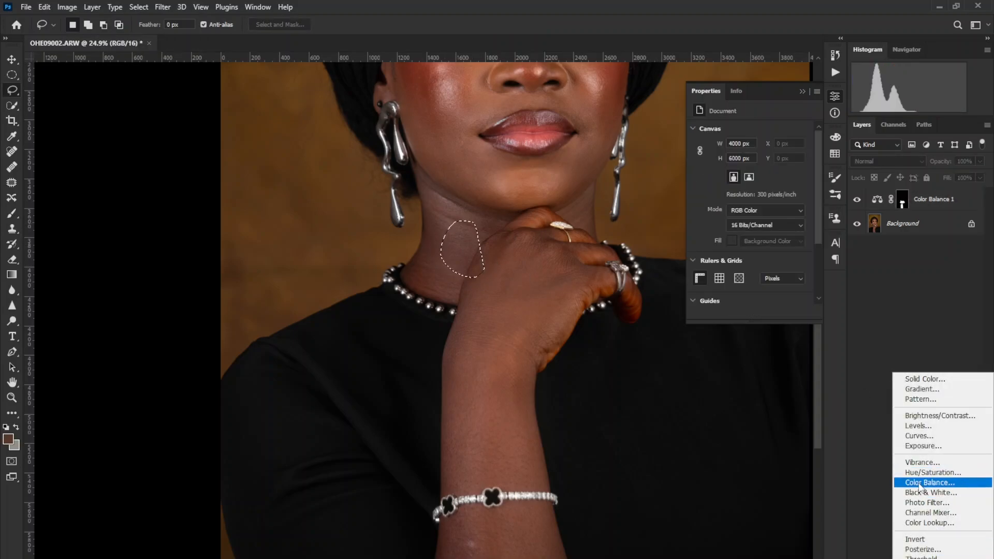
left_click(919, 435)
Add midpoints to the Curves layer's Red curve at input 129, output 129 and Green curve at input 126, output 128.
left_click(745, 146)
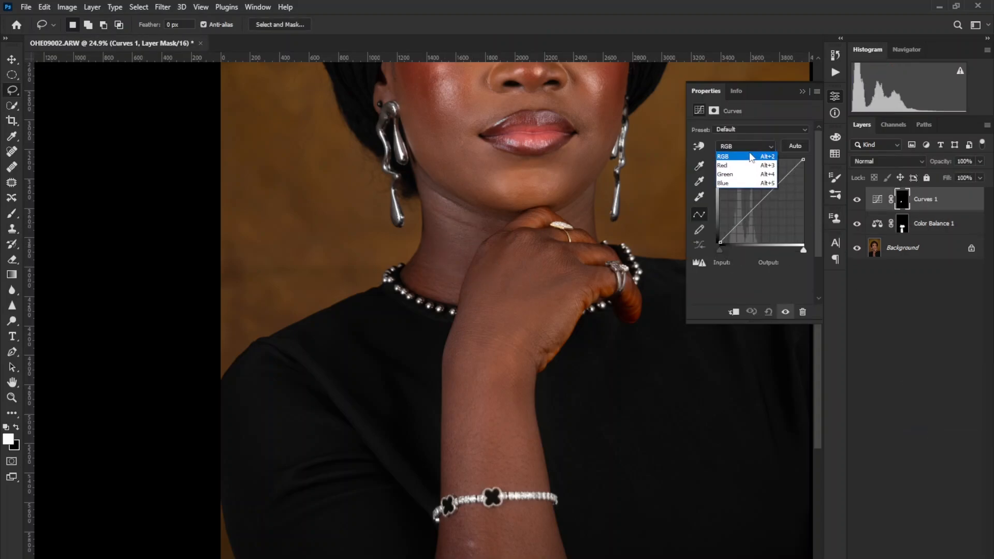
left_click(748, 167)
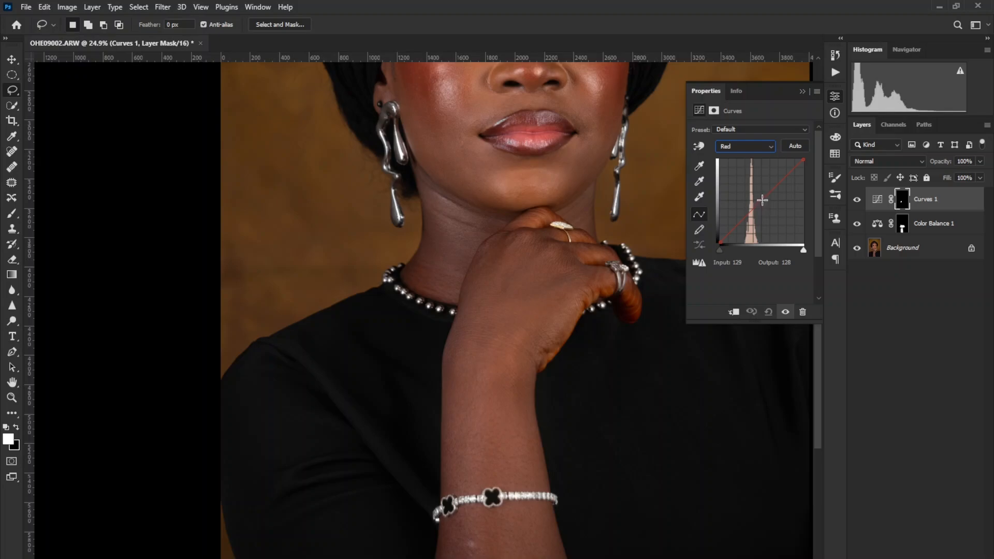
left_click(762, 199)
left_click(739, 148)
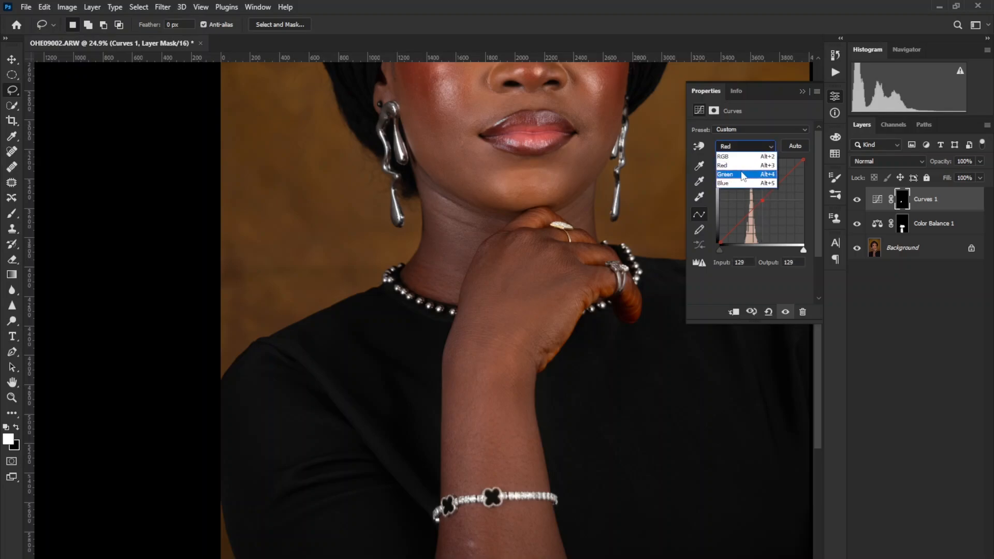
left_click(748, 178)
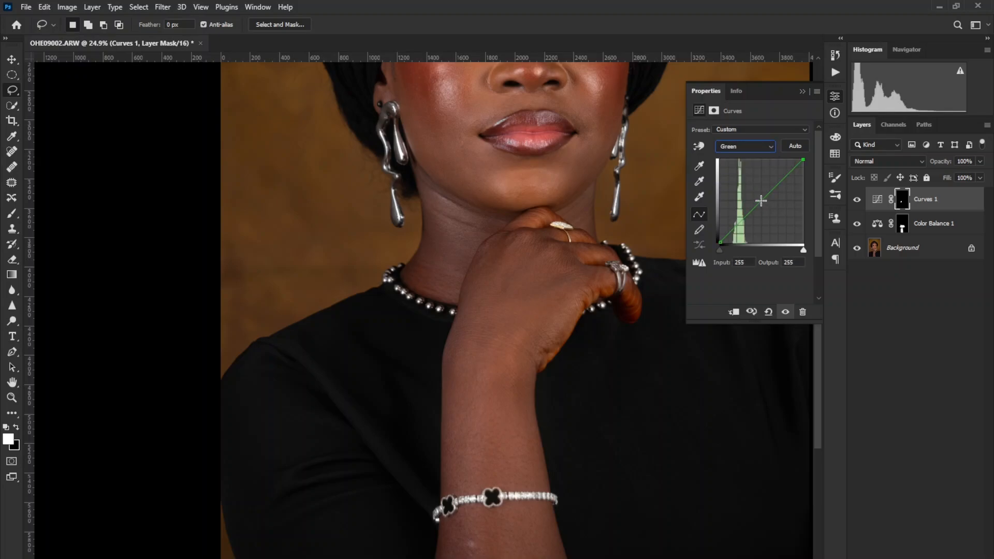
Raise the RGB curve's midpoint to input 126, output 142, and set the Red curve's midpoint to input 127, output 129.
left_click(755, 147)
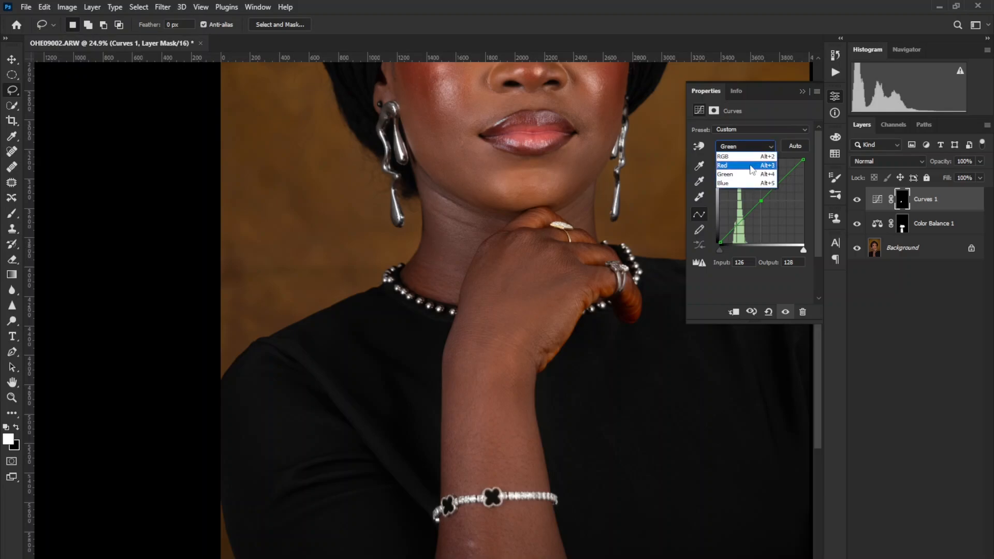
left_click(745, 157)
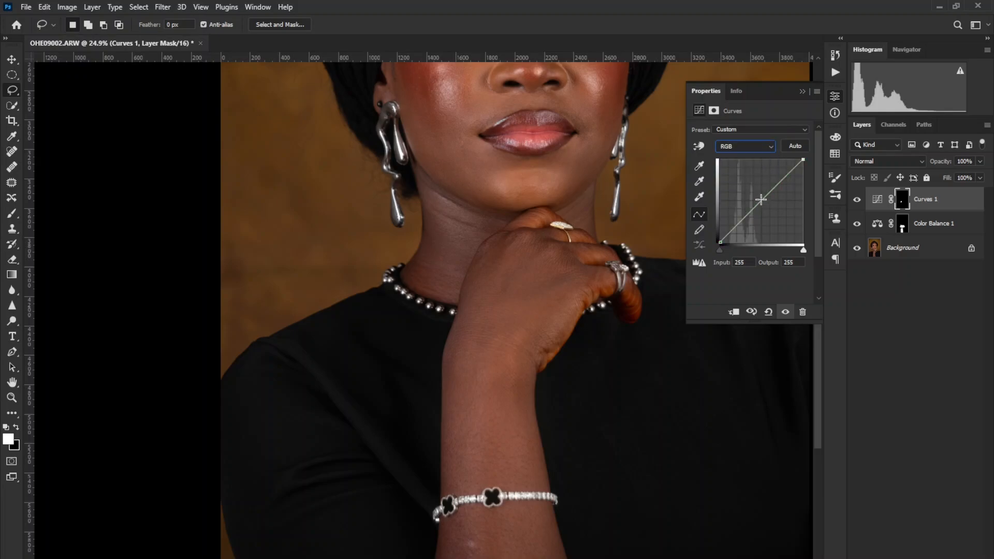
left_click(761, 199)
left_click_drag(761, 199, 762, 196)
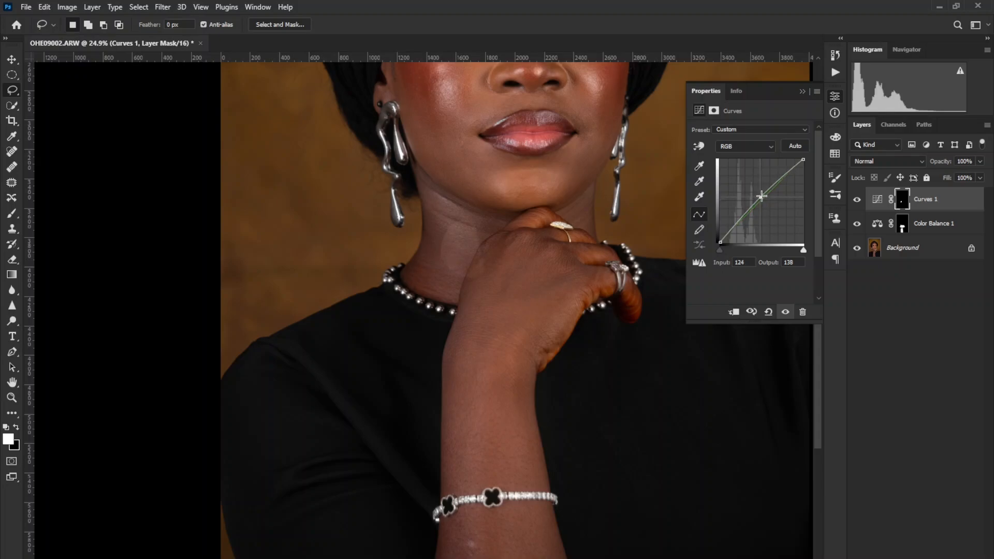
left_click(733, 146)
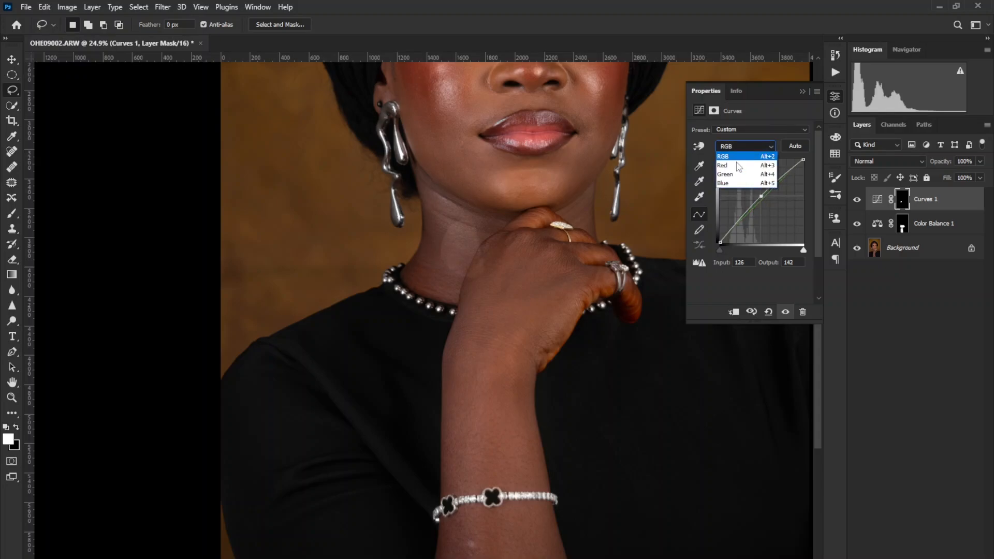
left_click(747, 166)
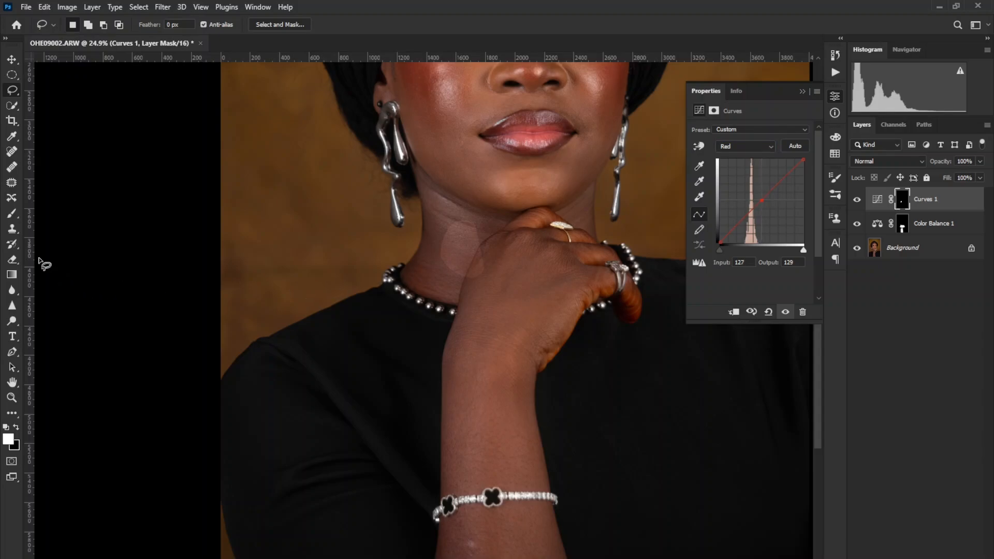
Paint the Curves mask white over the neck and the back of the hand, using brush sizes between 300 and 500 px.
left_click(13, 214)
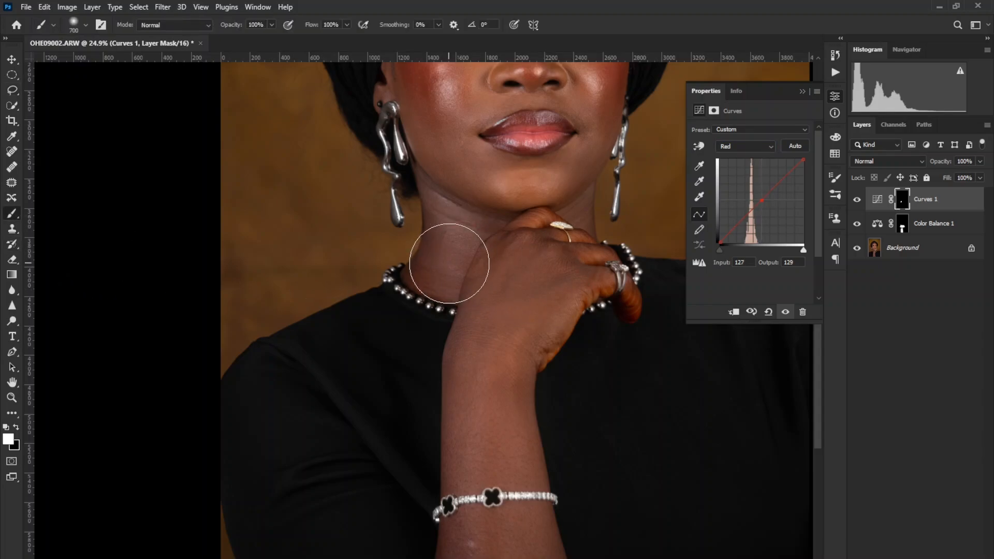
key("bracketleft")
key("bracketleft")
key("bracketleft")
key("bracketleft")
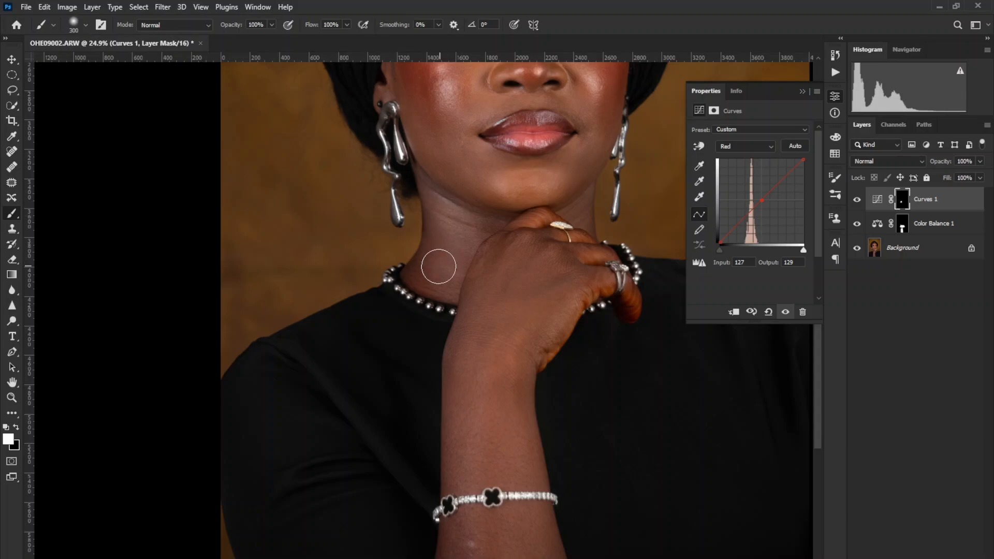
key("bracketright")
key("bracketright")
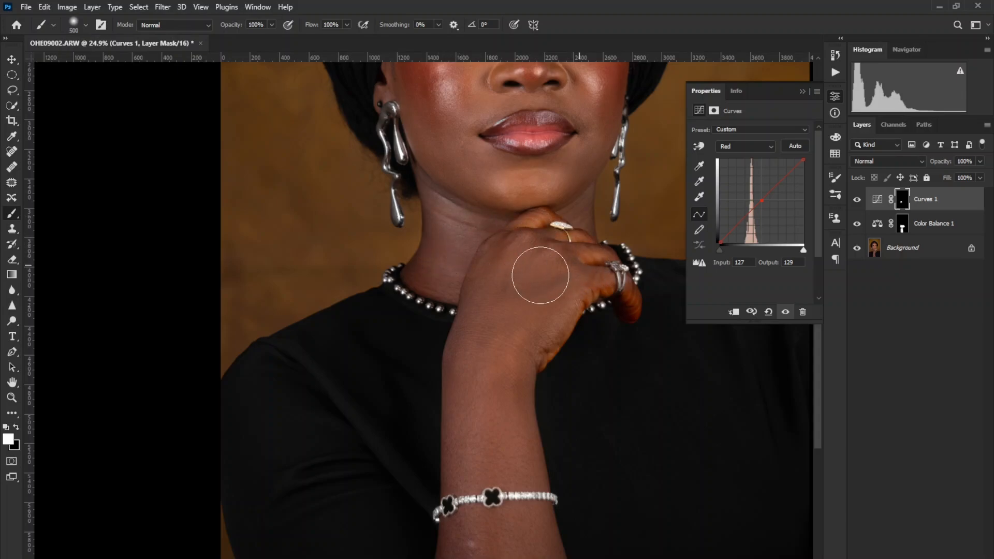
key("bracketleft")
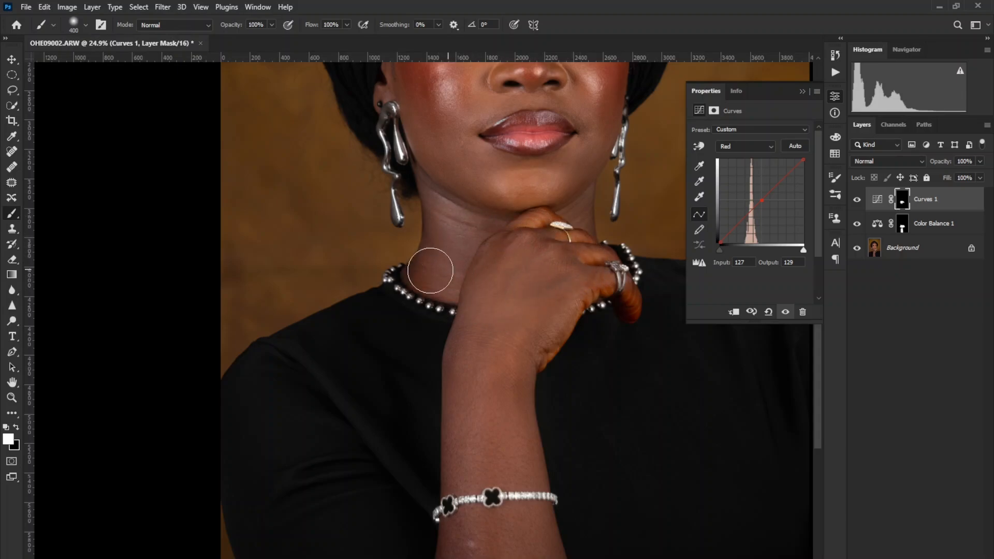
key("bracketleft")
scroll(458, 243, "up", 2)
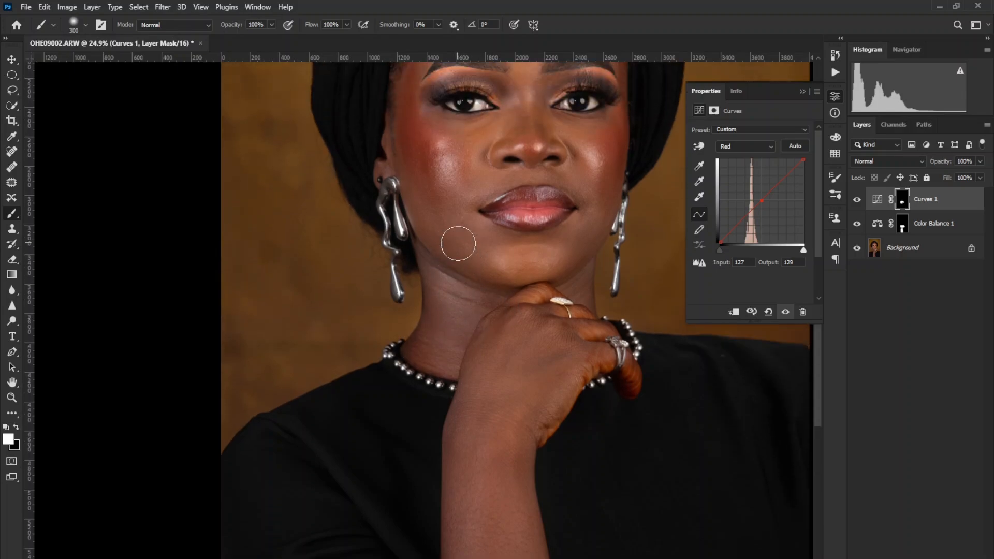
Paint the Curves mask white across the neck below the jaw, and clean up its edge at the chin with a 400 px black brush.
mouse_move(521, 308)
left_mouse_down()
mouse_move(484, 307)
mouse_move(430, 265)
mouse_move(452, 318)
mouse_move(447, 288)
mouse_move(439, 303)
mouse_move(458, 319)
mouse_move(450, 292)
left_mouse_up()
key("bracketright")
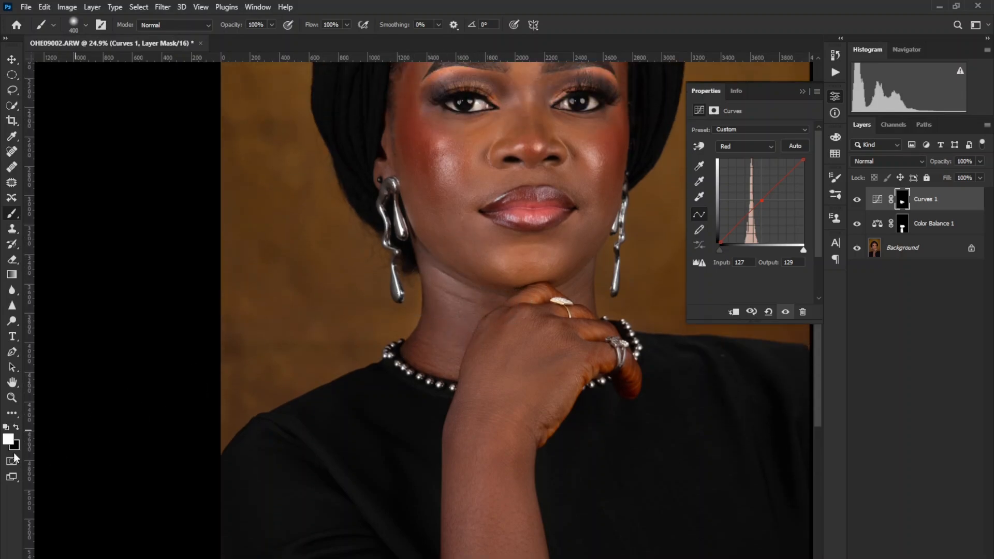
left_click(15, 414)
left_click(17, 428)
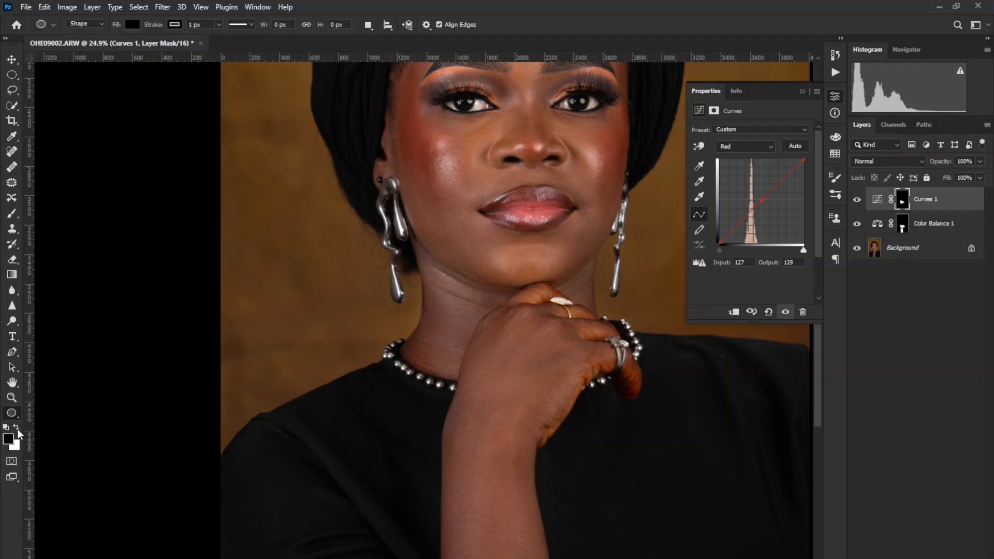
left_click(13, 213)
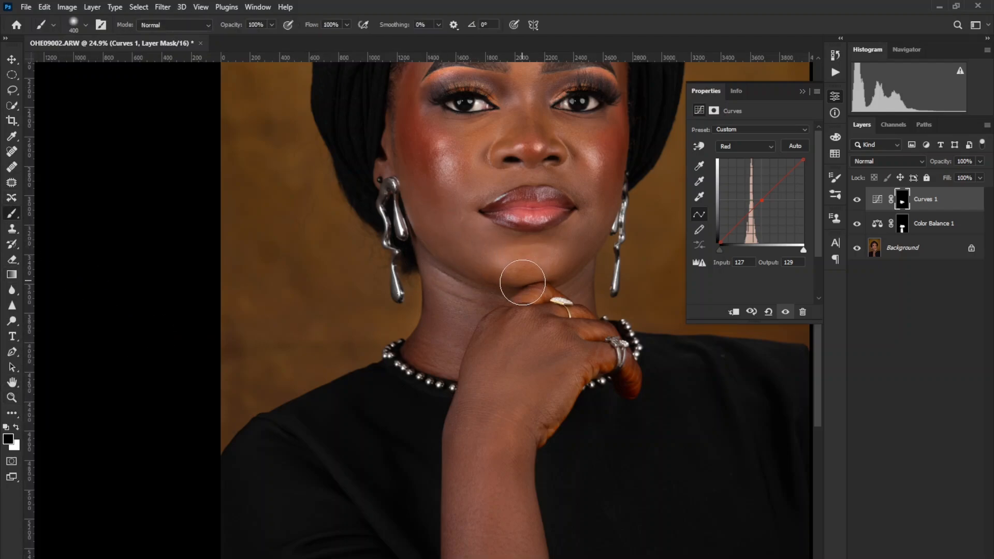
Work the Curves mask over the hand, wrist and forearm in white and black, using brush sizes from 500 to 800 px.
key("x")
scroll(476, 347, "down", 2)
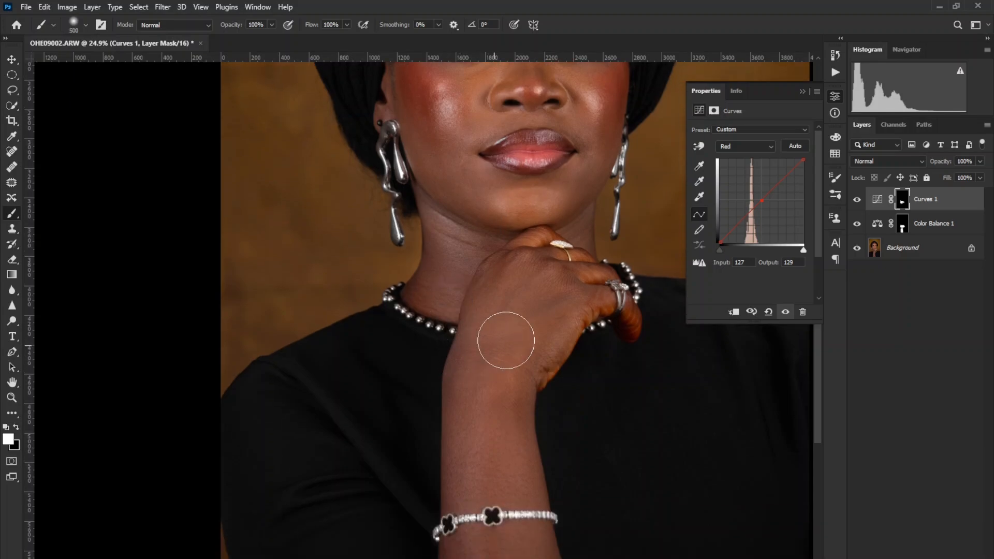
key("bracketright")
key("bracketright")
key("bracketright")
key("bracketright")
scroll(477, 477, "down", 2)
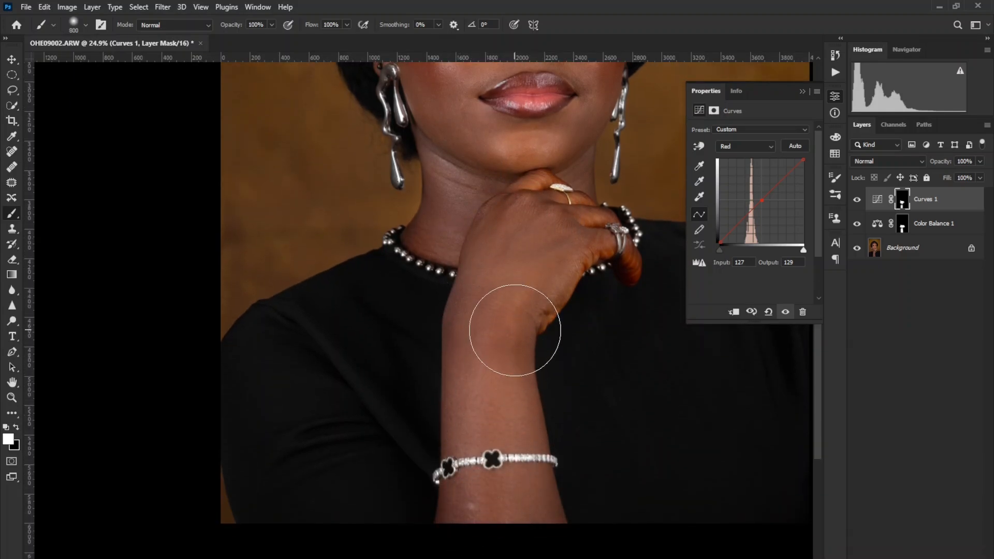
key("x")
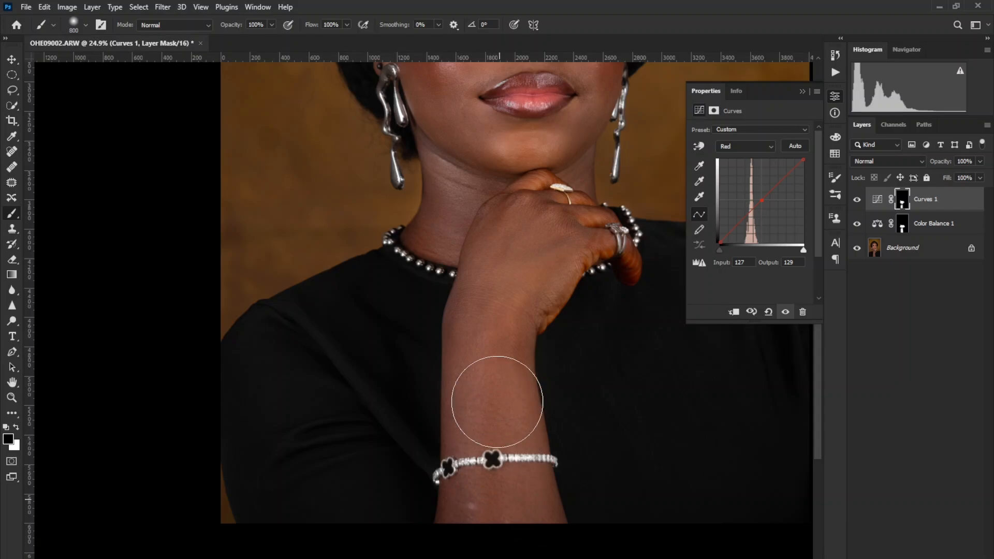
Fit the whole portrait in view and compare it with and without the adjustment layers.
left_click(12, 397)
right_click(419, 288)
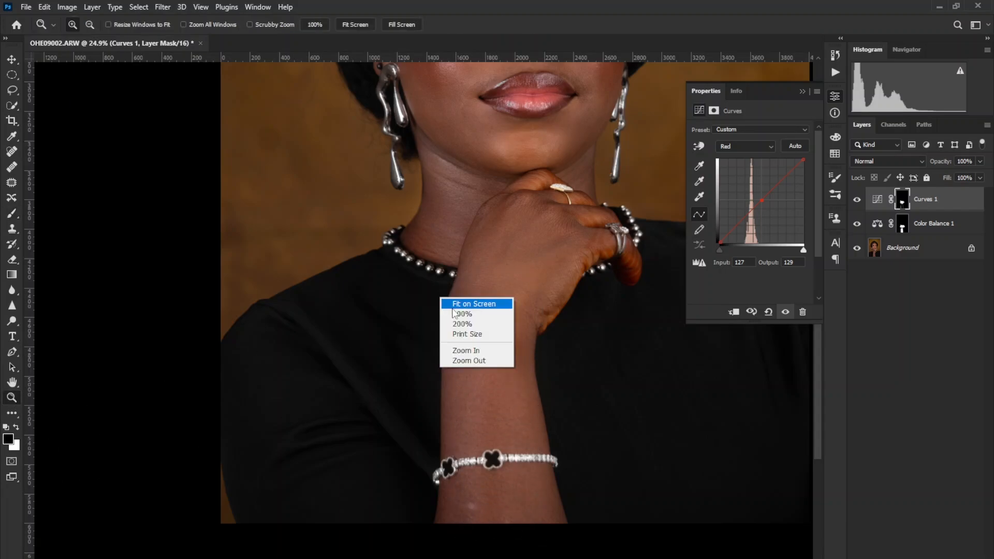
left_click(449, 302)
left_click(857, 248, "alt")
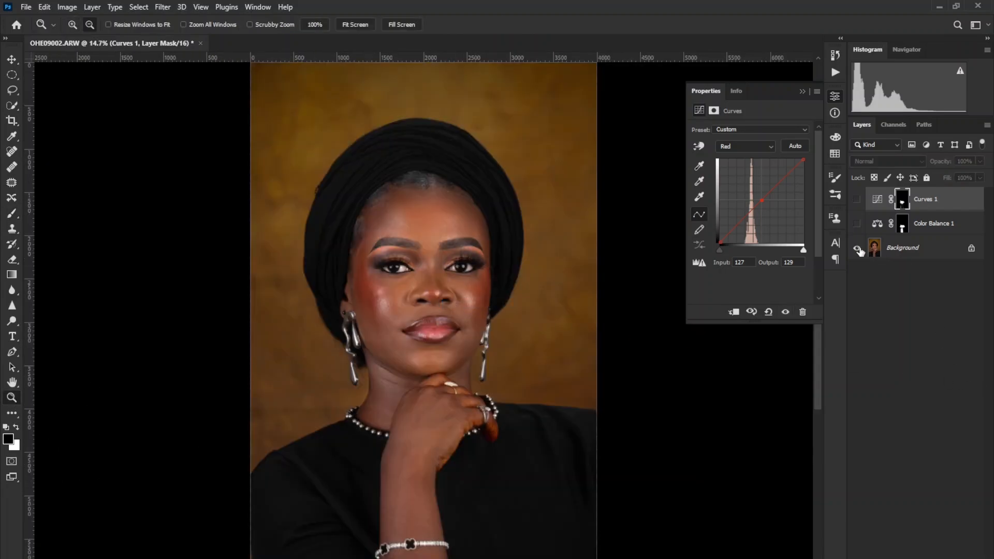
left_click(857, 248, "alt")
left_click(857, 249, "alt")
left_click(857, 249, "alt")
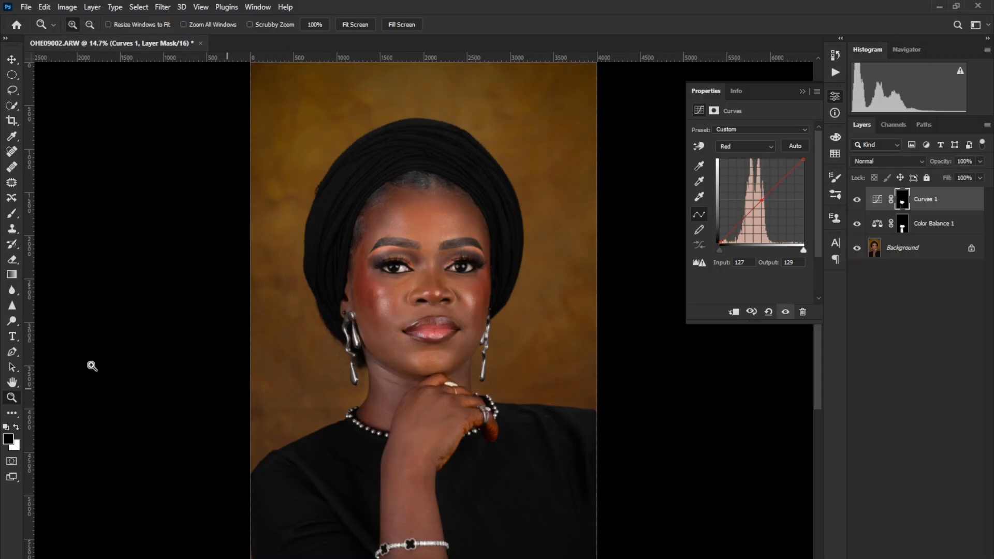
Reduce the black brush to 200 px for refining the Curves mask around the arm.
left_click(10, 217)
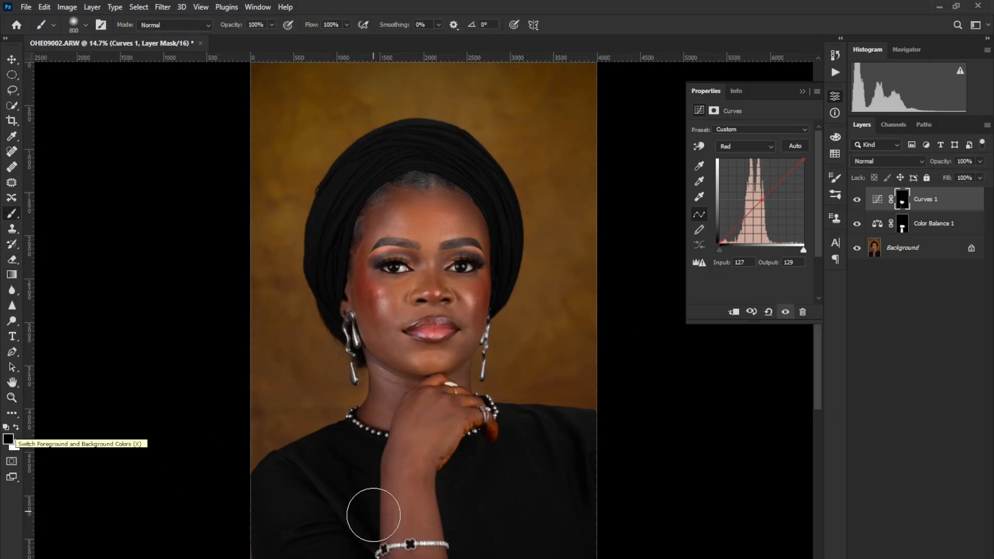
key("bracketleft")
key("bracketleft")
key("bracketleft")
key("bracketleft")
key("bracketleft")
key("bracketleft")
key("bracketleft")
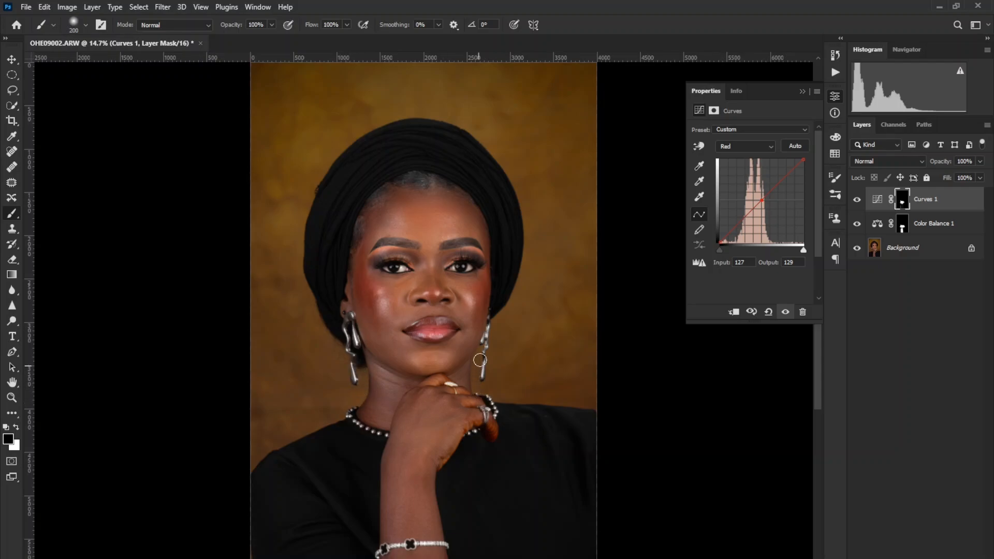
Compare the portrait with the Curves layer hidden and shown.
left_click(858, 200)
left_click(857, 201)
left_click(857, 200)
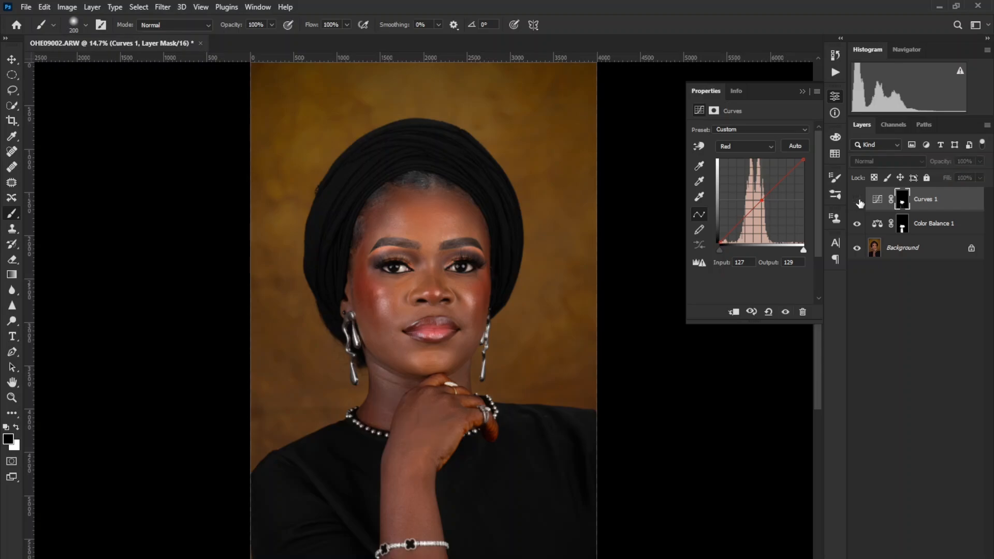
left_click(857, 199)
Open the Curves layer's adjustment settings and change from the combined RGB curve to a single colour channel.
left_click(874, 201)
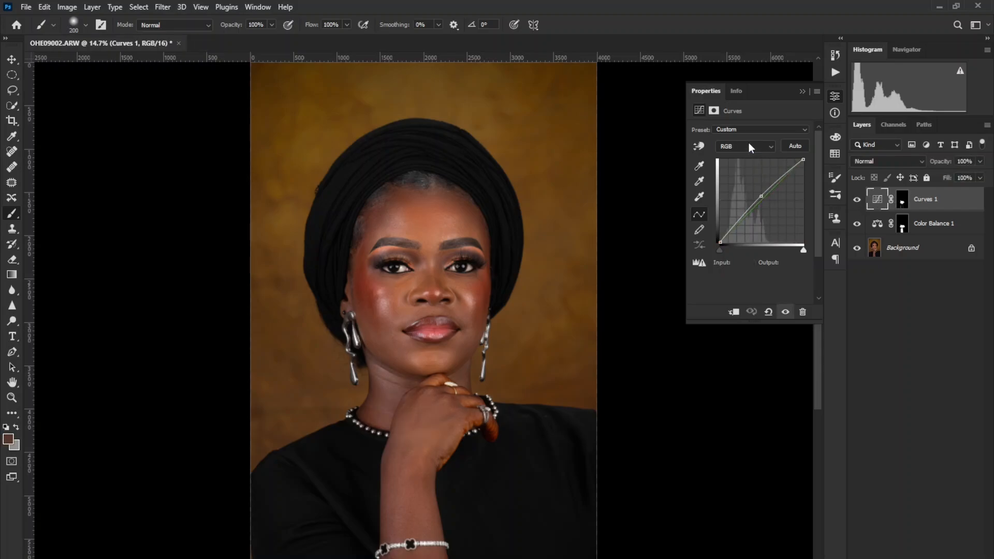
left_click(749, 146)
left_click(736, 176)
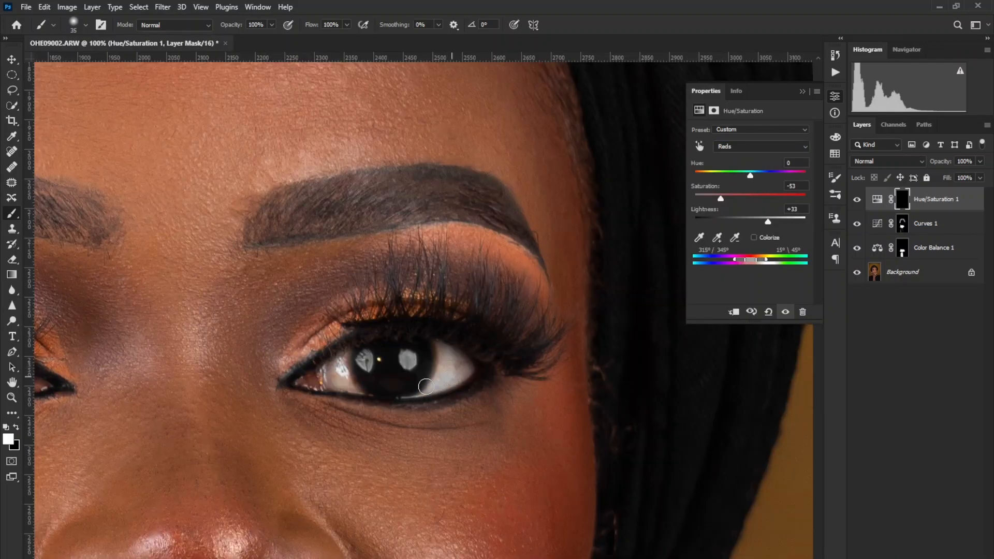
Paint the Hue/Saturation mask white over the white of the subject's left eye on both sides of the iris.
mouse_move(426, 387)
left_mouse_down()
mouse_move(439, 353)
mouse_move(457, 360)
left_mouse_up()
left_click_drag(332, 389, 362, 377)
left_click(12, 397)
right_click(465, 328)
left_click(485, 338)
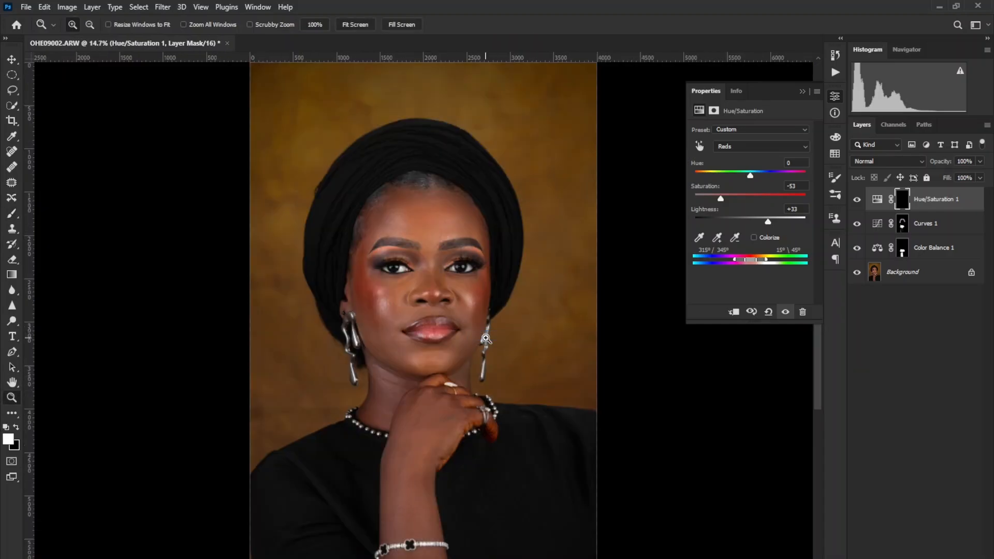
Zoom in on both eyes and compare them with and without the adjustment layers.
left_click_drag(379, 237, 510, 314)
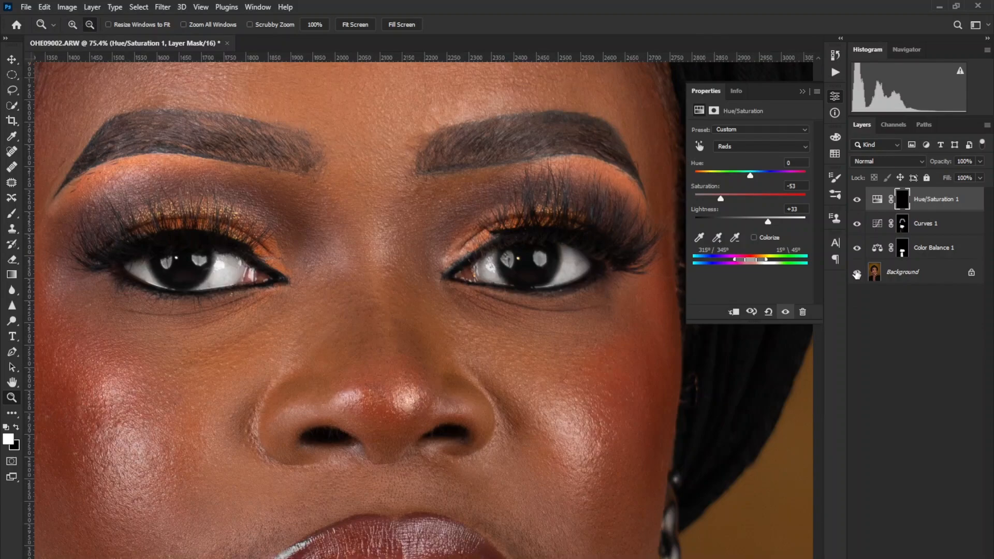
left_click(857, 273, "alt")
left_click(856, 272, "alt")
left_click(856, 273, "alt")
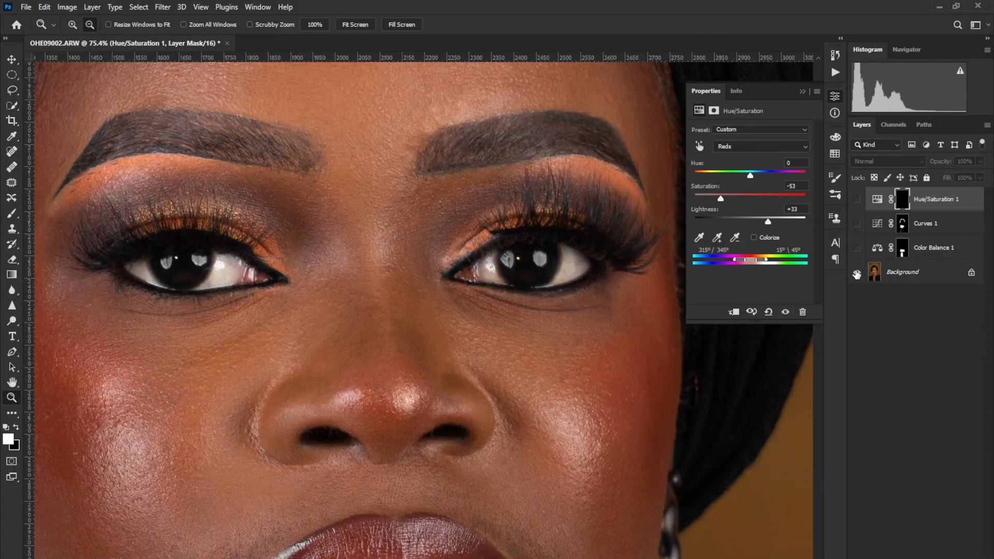
left_click(857, 273, "alt")
left_click(856, 273, "alt")
left_click(857, 272, "alt")
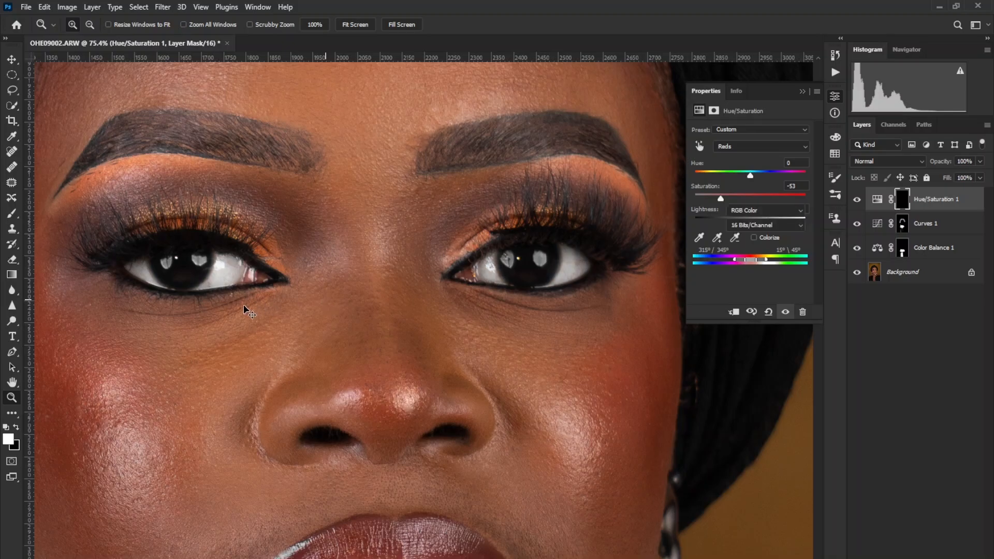
Merge all adjustment layers into the Background layer.
key("ctrl+shift+e")
left_click_drag(366, 298, 400, 326)
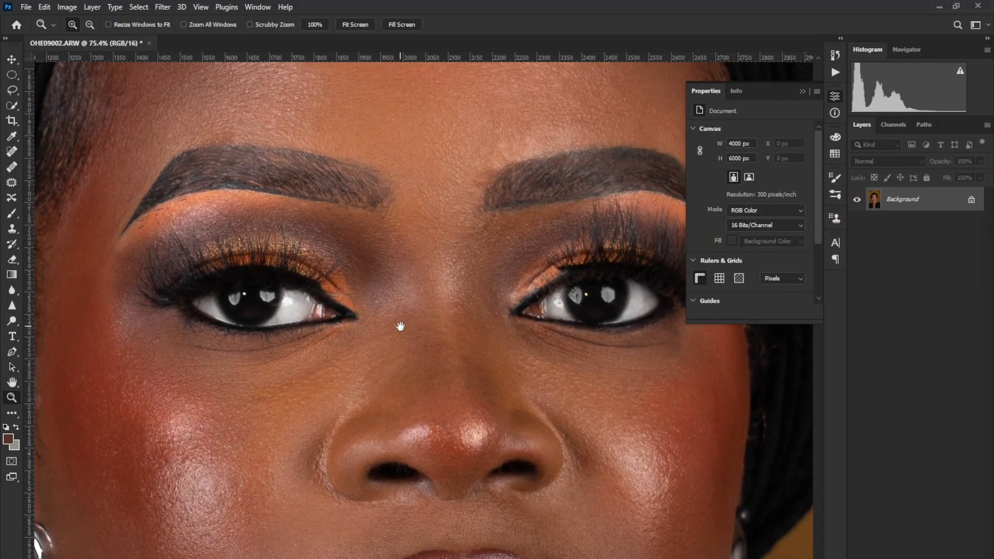
left_click(214, 285)
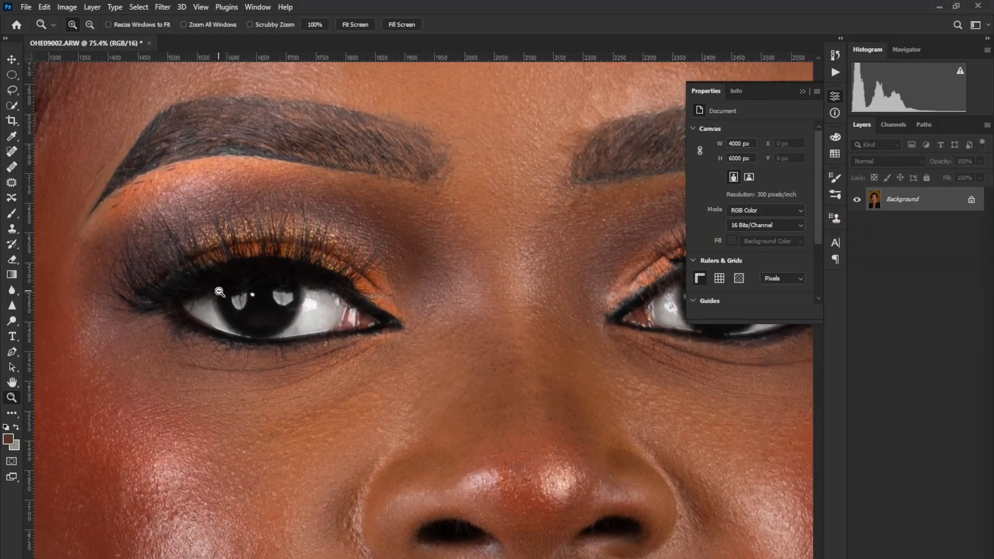
left_click(334, 391, "alt")
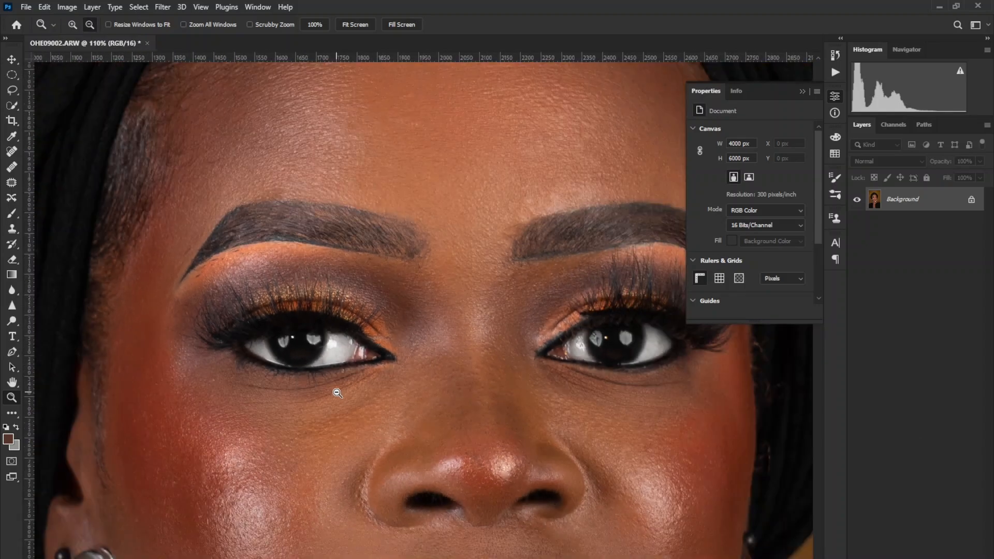
Add a Curves adjustment layer above the merged portrait and set its blend mode to Screen.
left_click(919, 557)
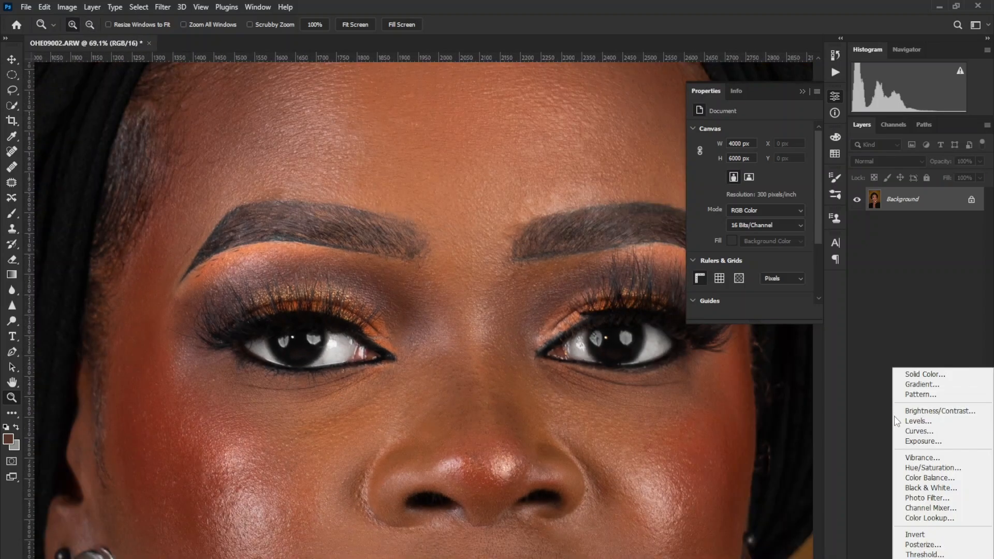
left_click(916, 432)
left_click(882, 160)
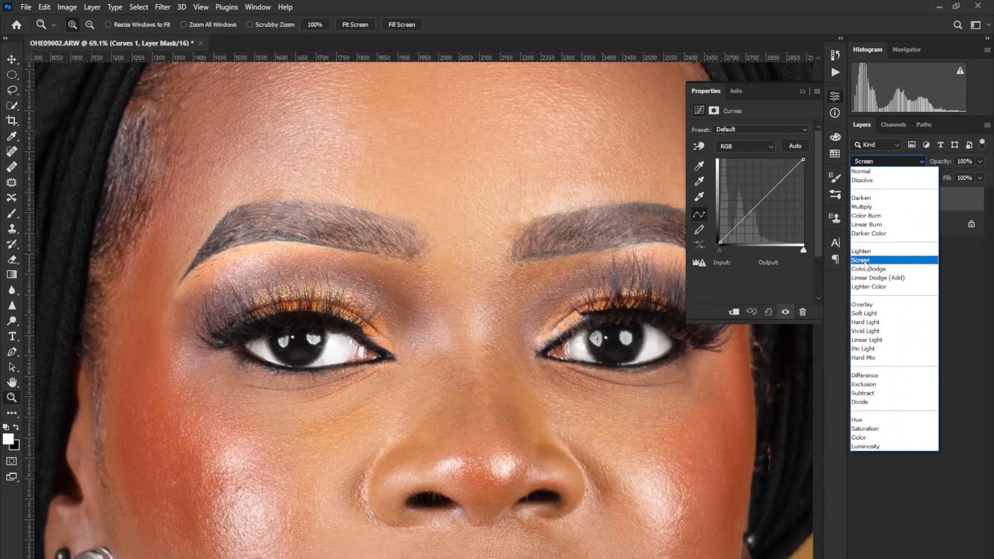
left_click(864, 259)
Set the RGB curve's midpoint to input 97, output 139, its black point to input 22 and its white point to input 241.
left_click_drag(751, 209, 748, 197)
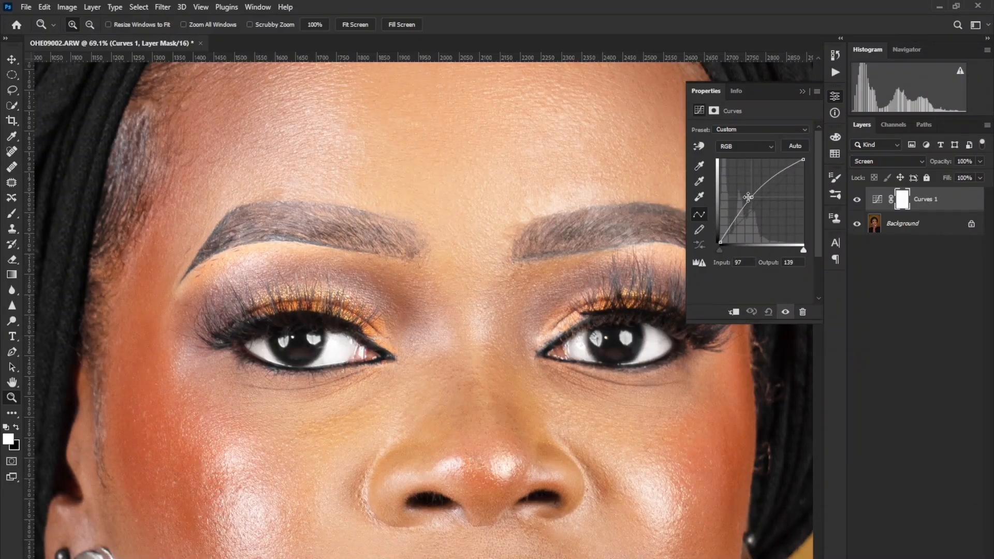
left_click_drag(722, 250, 726, 247)
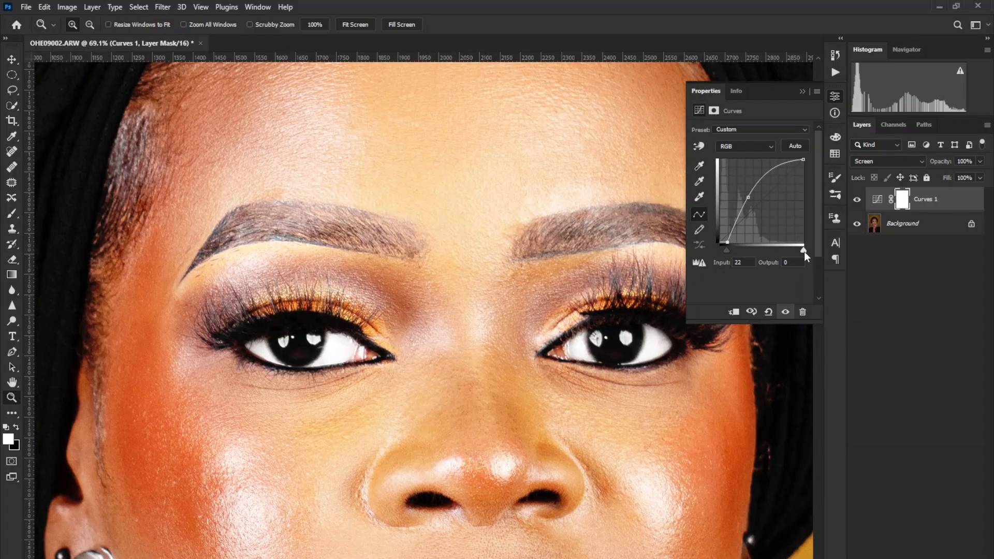
left_click_drag(803, 251, 799, 252)
Invert the Curves mask to black and paint the catchlights in both eyes white with a small brush.
key("ctrl+i")
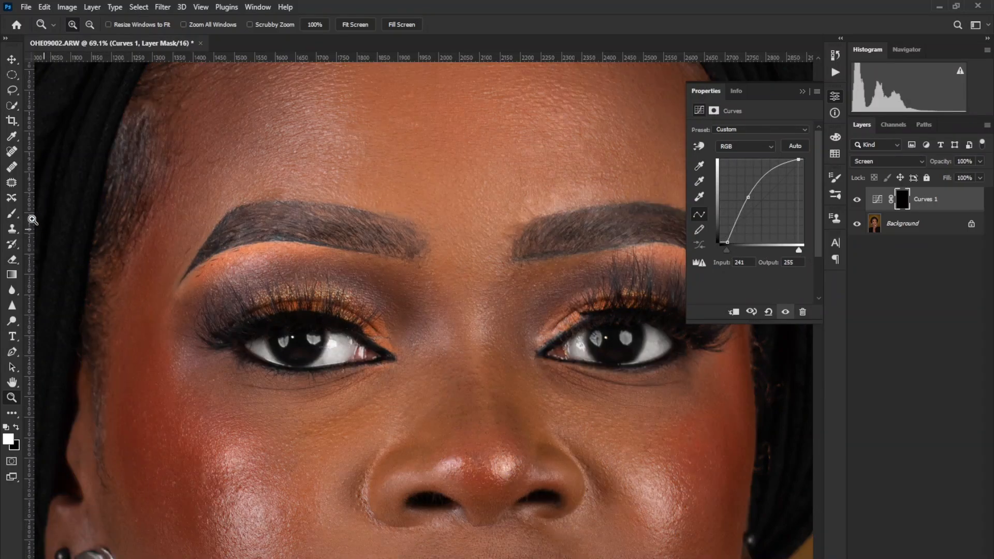
left_click(19, 213)
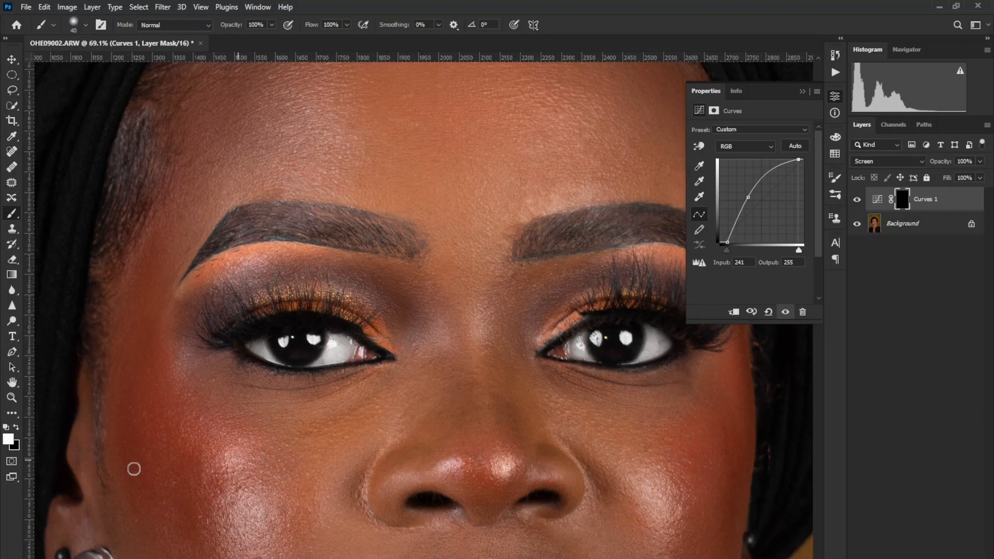
Crop the portrait to a 4:5 ratio, extending the background at the sides with Content-Aware fill.
left_click(12, 397)
right_click(616, 386)
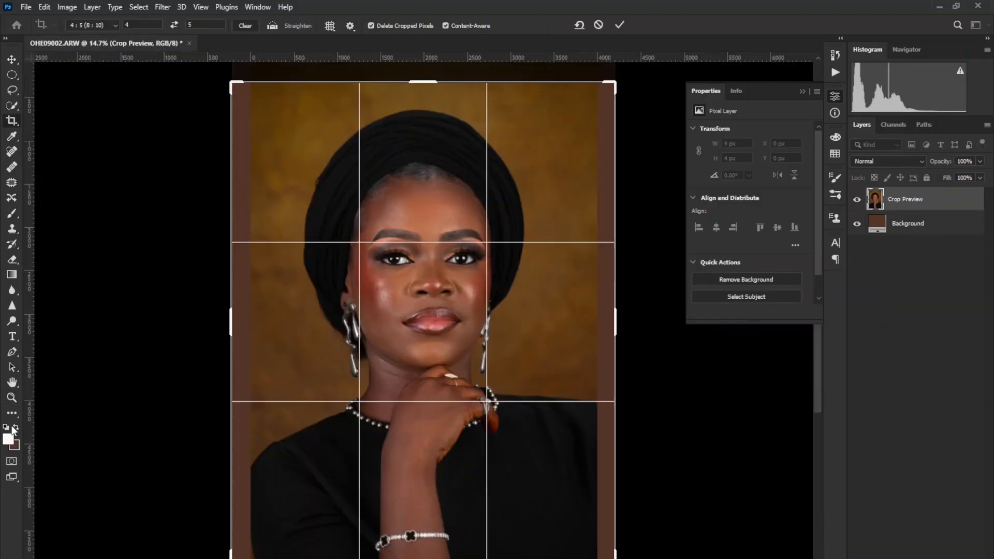
left_click(620, 25)
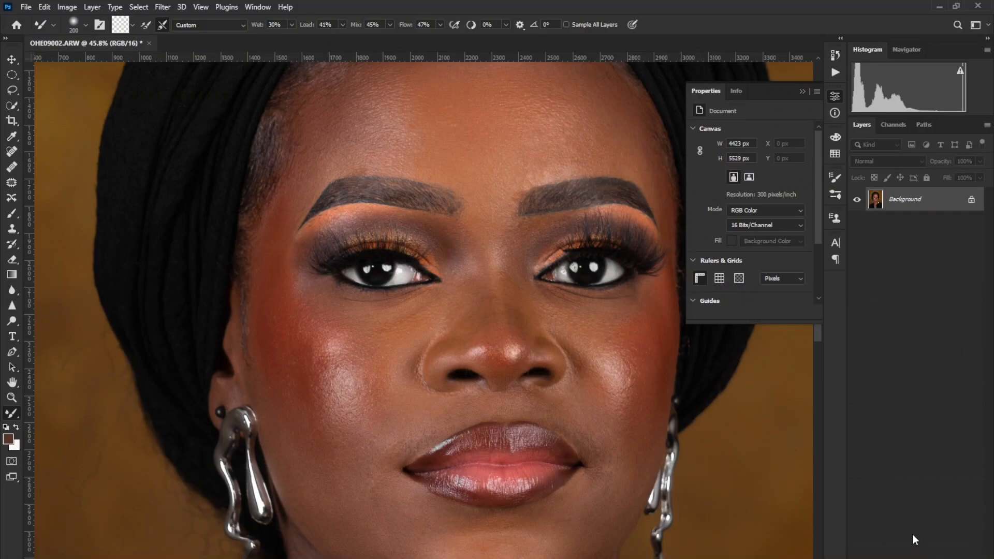
Split the portrait into separate skin colour and texture layers, using a Gaussian Blur radius of 4 pixels for the colour layer.
key("F2")
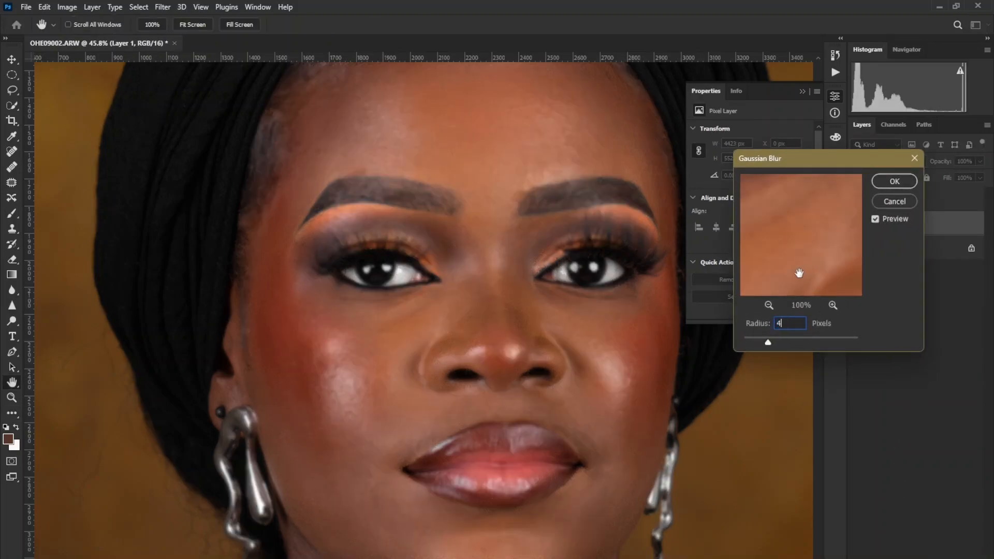
left_click(893, 182)
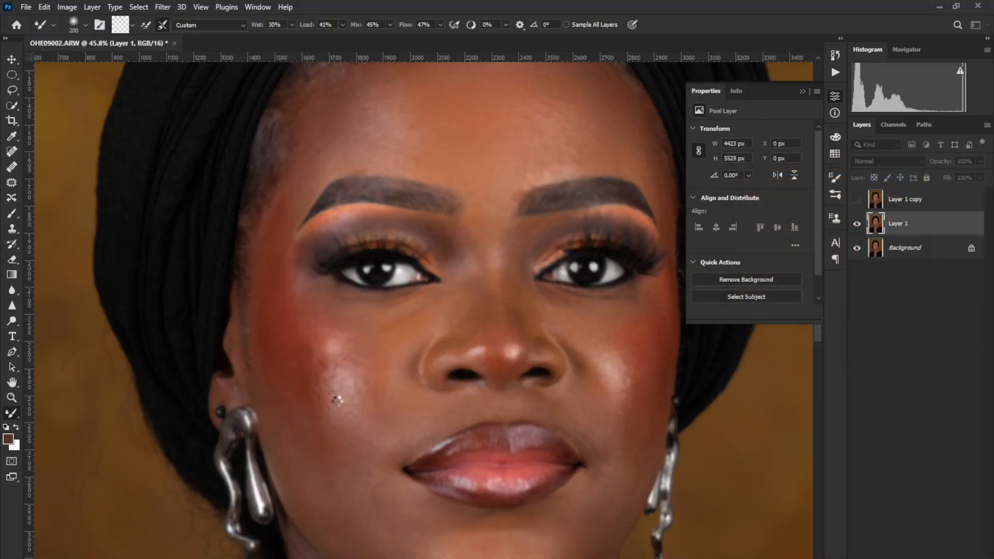
Blend the skin tones of the cheeks and temple on the blurred colour layer with the Mixer Brush at about 175 px.
key("bracketleft")
key("bracketleft")
key("bracketleft")
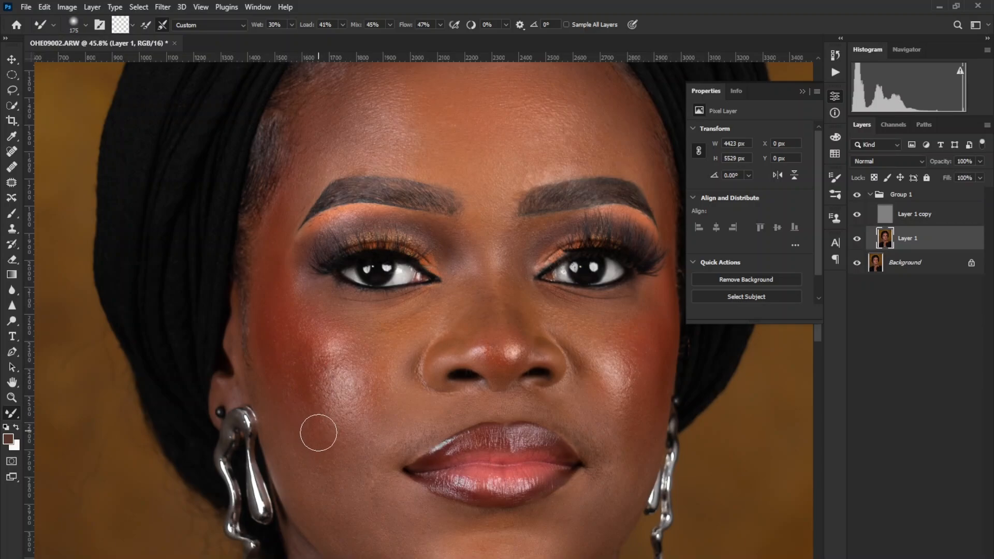
key("bracketright")
key("bracketright")
key("bracketleft")
key("bracketright")
key("bracketleft")
key("bracketleft")
key("bracketleft")
key("bracketleft")
key("bracketright")
key("bracketright")
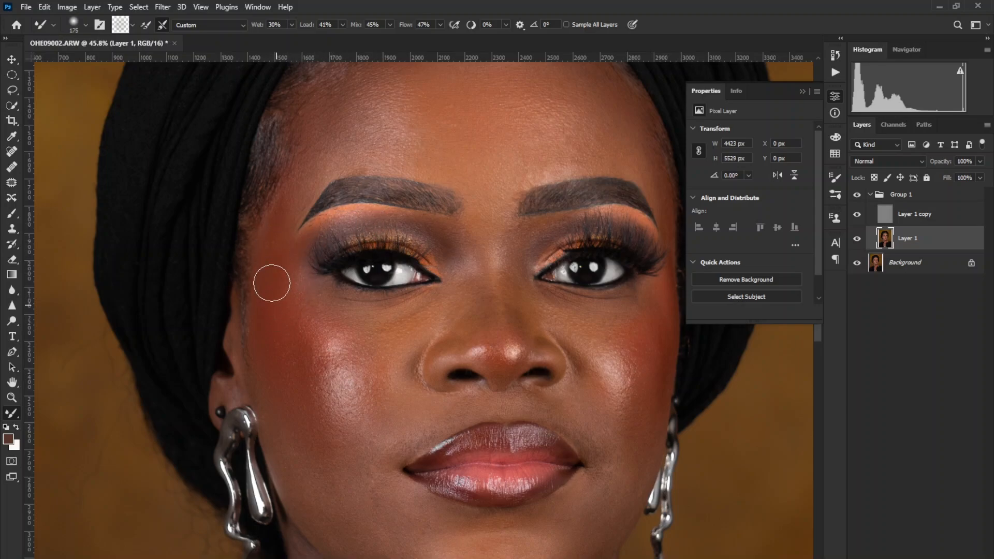
Blend the shading below the cheek highlight on the blurred colour layer with the Mixer Brush at 200 to 250 px.
key("bracketright")
key("bracketright")
key("bracketright")
key("bracketright")
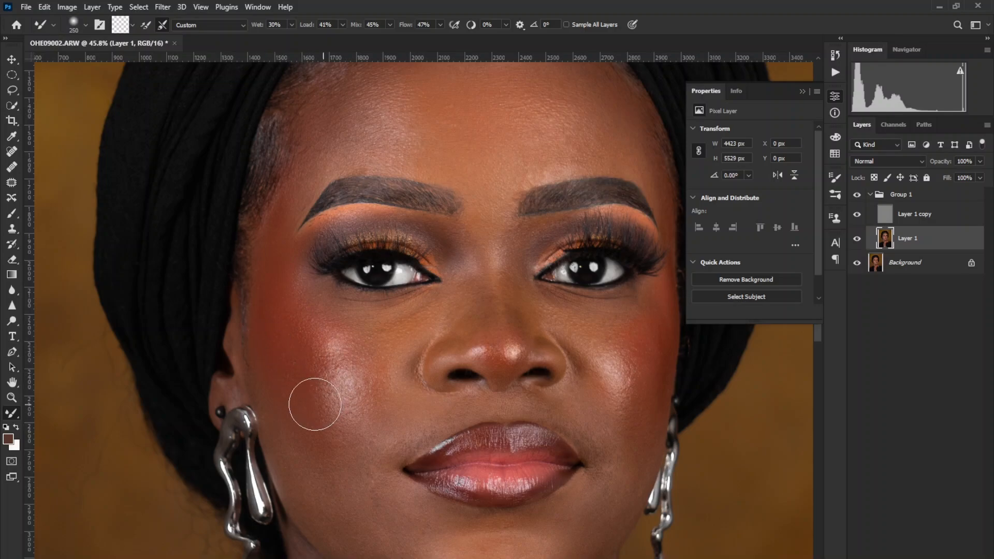
key("bracketleft")
Blend the skin tones of the chin and beside the mouth corner with the Mixer Brush at about 150 px.
scroll(345, 474, "down", 3)
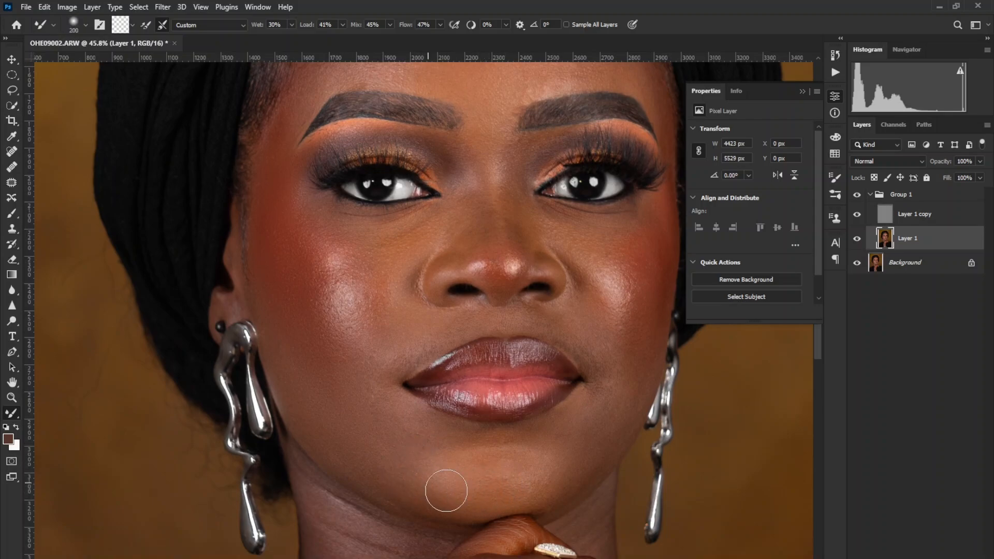
key("bracketleft")
key("bracketleft")
key("bracketleft")
key("bracketleft")
key("bracketright")
key("bracketright")
key("bracketright")
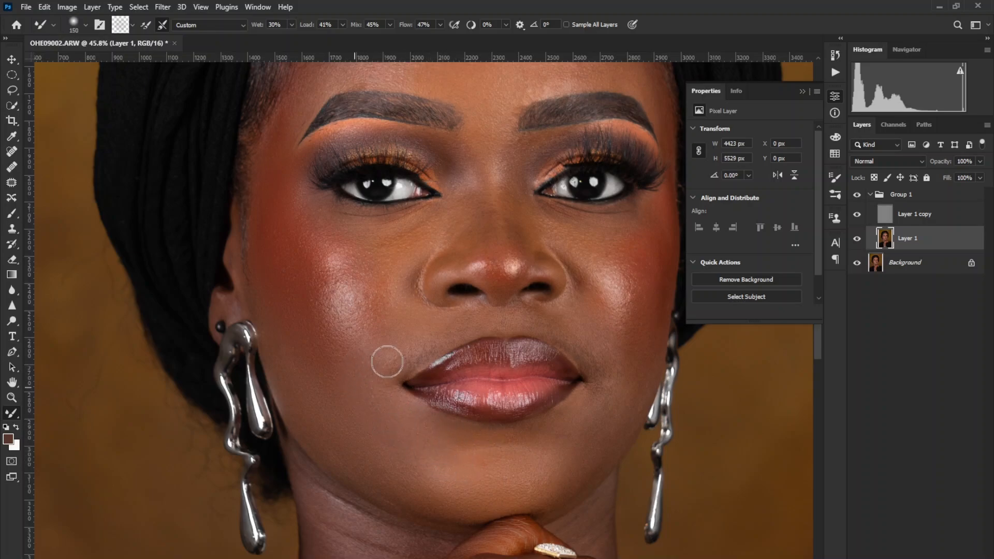
key("bracketleft")
key("bracketleft")
Select the skin between the nose and the upper lip, including the areas beside the mouth, with the Quick Selection tool.
left_click(19, 106)
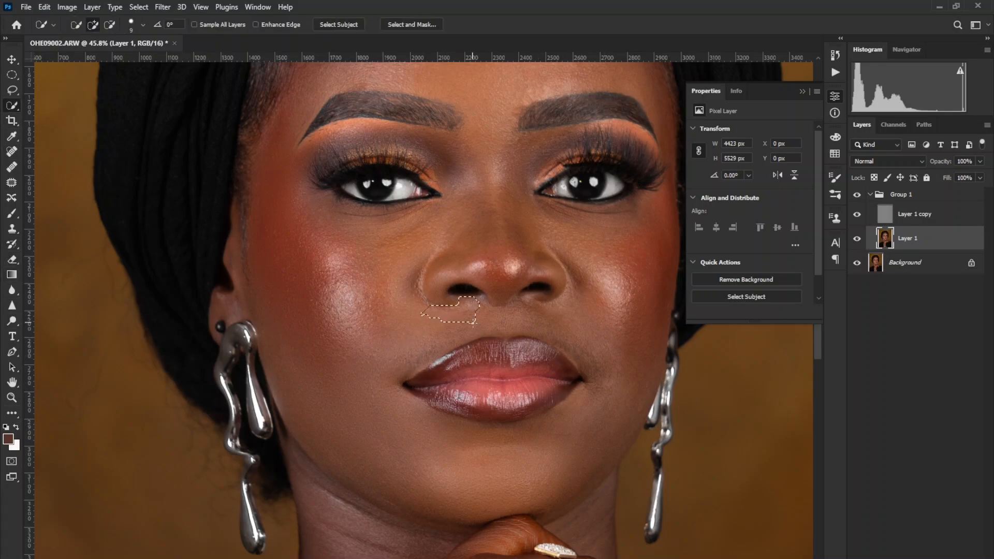
mouse_move(474, 321)
left_mouse_down()
mouse_move(426, 336)
mouse_move(365, 376)
left_mouse_up()
mouse_move(467, 316)
left_mouse_down()
mouse_move(574, 324)
mouse_move(600, 337)
mouse_move(516, 445)
left_mouse_up()
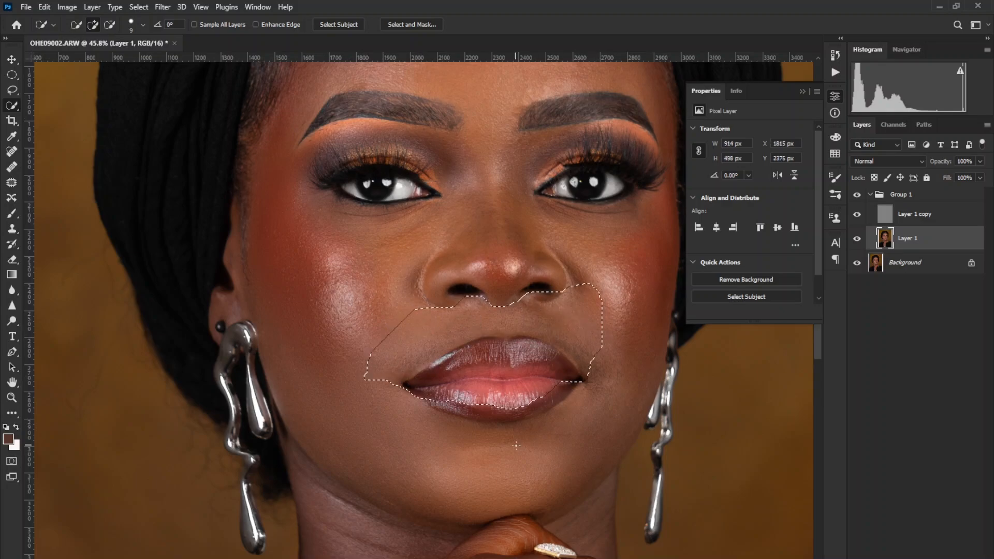
Subtract the lips from the selection and refine its lower edge along the upper lip contour and mouth corners.
key("alt")
mouse_move(472, 405)
left_mouse_down()
mouse_move(471, 378)
mouse_move(420, 388)
mouse_move(475, 358)
left_mouse_up()
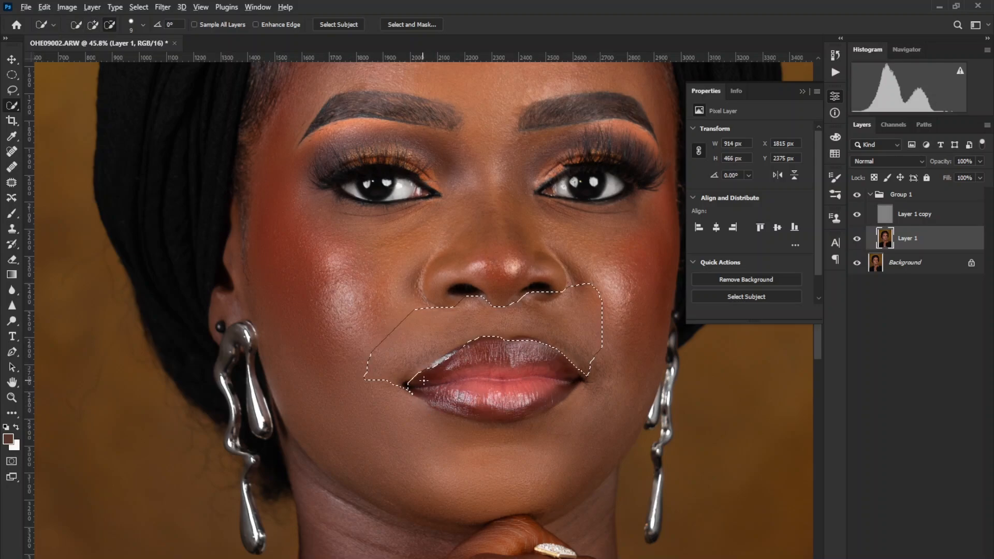
left_click_drag(422, 396, 401, 391)
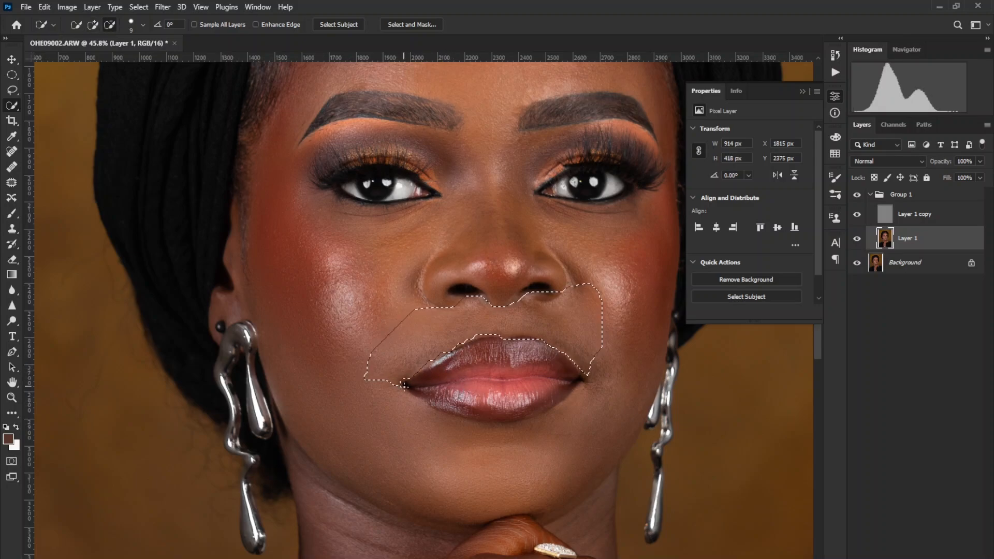
left_click_drag(434, 378, 447, 376)
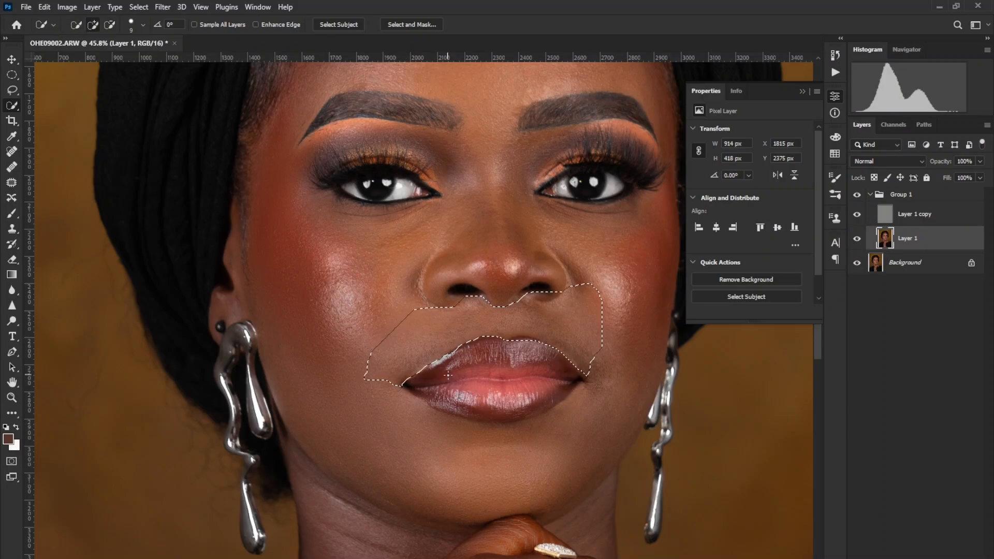
key("alt")
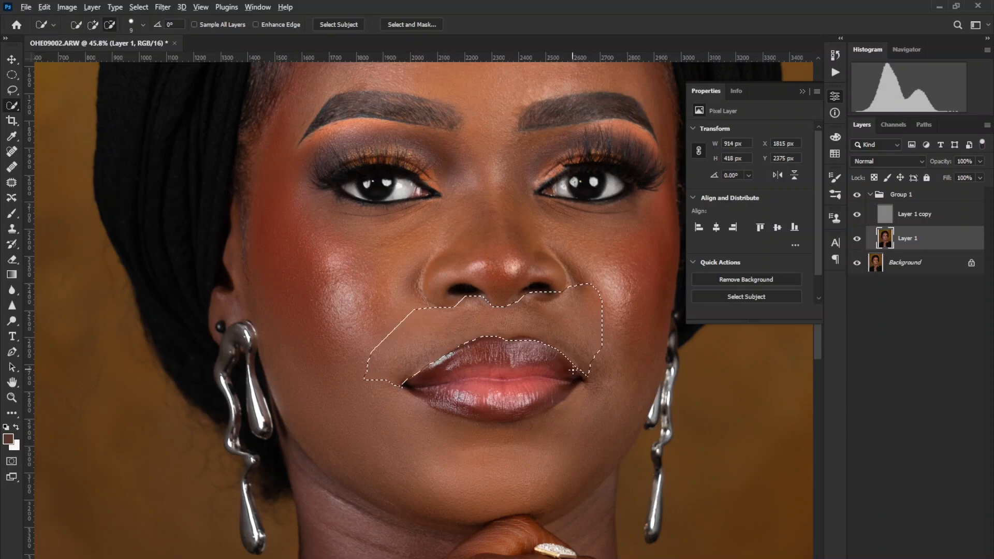
mouse_move(554, 353)
left_mouse_down()
mouse_move(515, 339)
mouse_move(525, 359)
left_mouse_up()
left_click(527, 339, "alt")
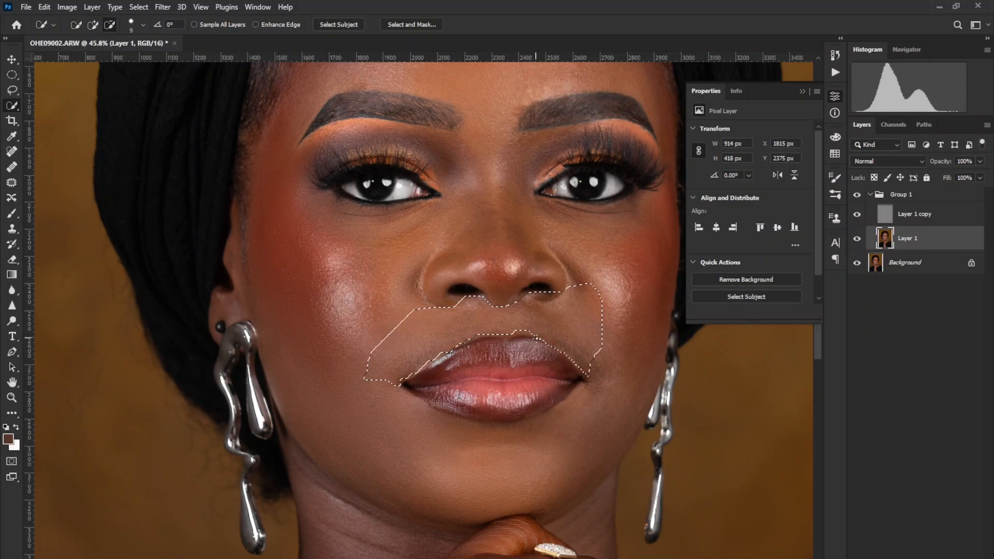
left_click(573, 372, "alt")
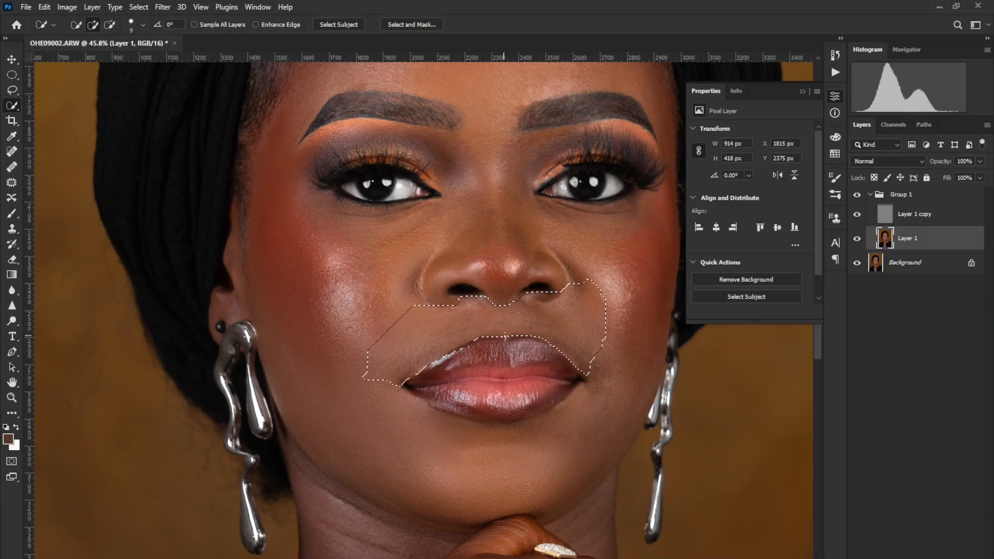
left_click(510, 336)
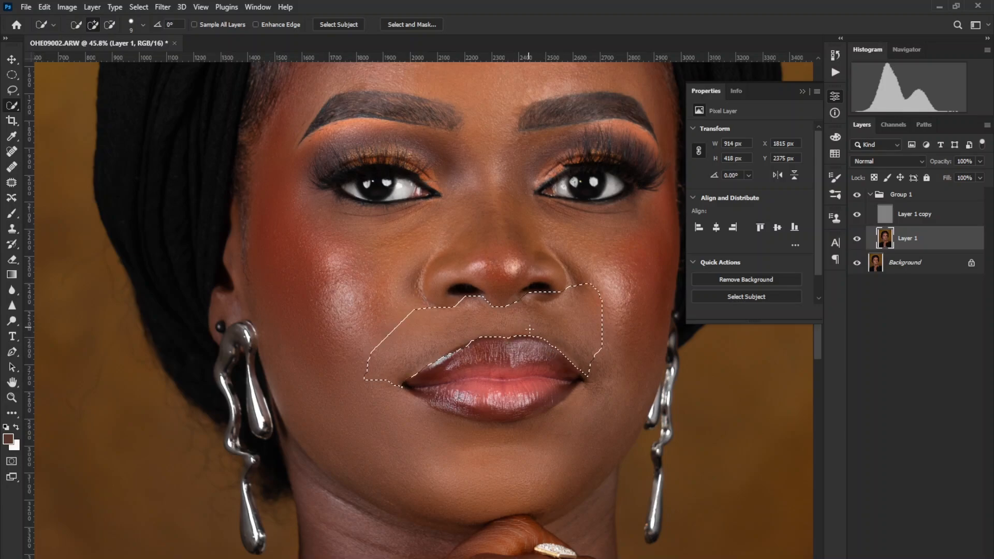
key("alt")
left_click(468, 343, "alt")
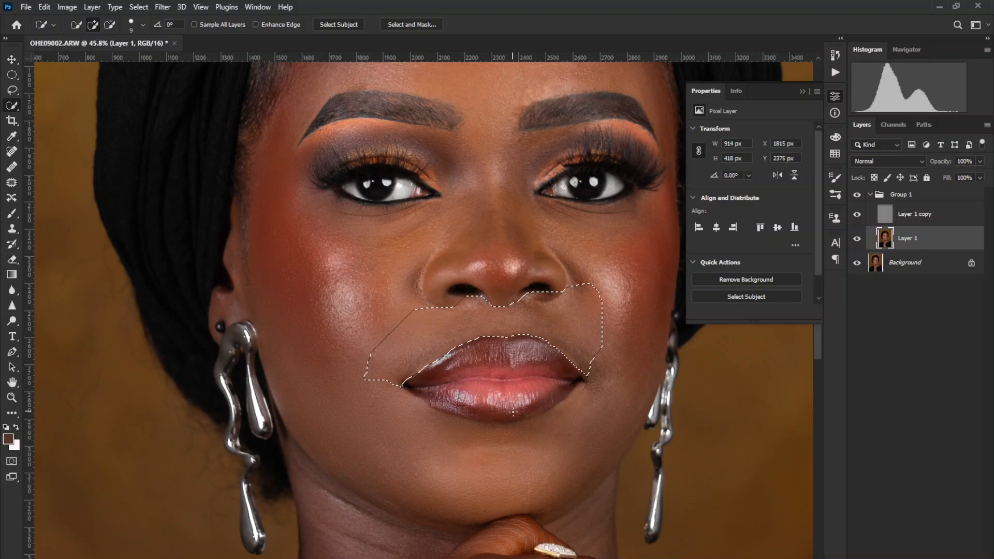
Soften the selection's edge in Quick Mask mode with a Gaussian Blur radius of 5 pixels and return to the normal selection.
key("q")
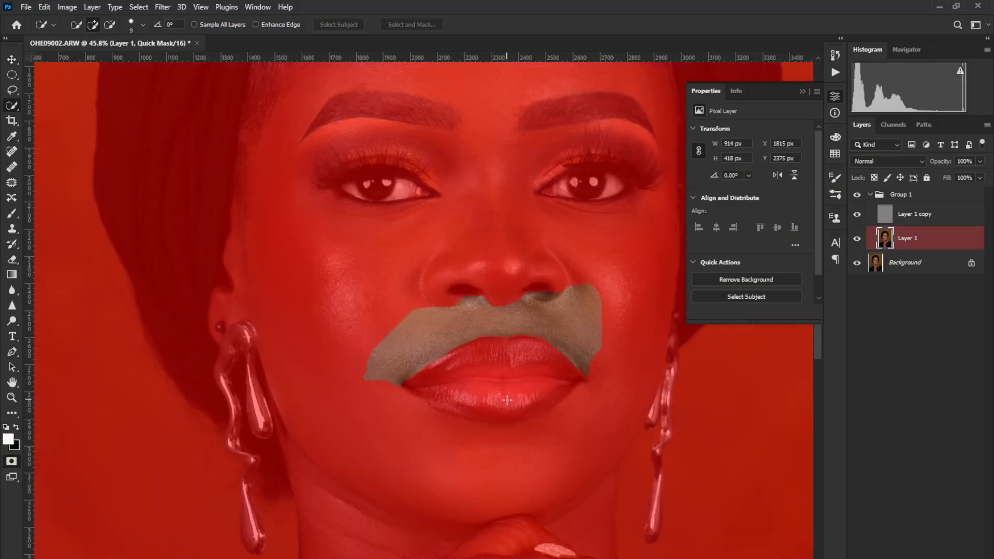
key("ctrl+alt+f")
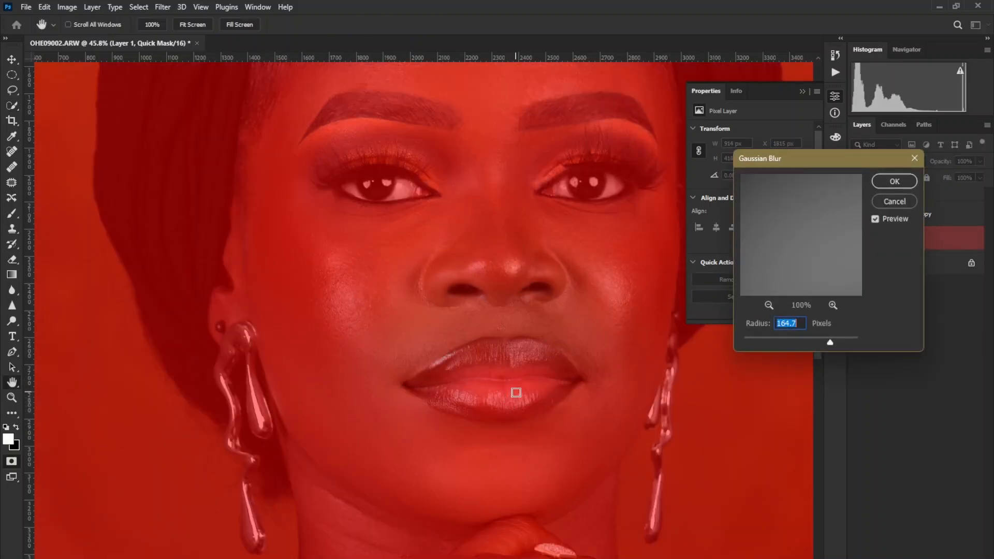
type("3")
key("Tab")
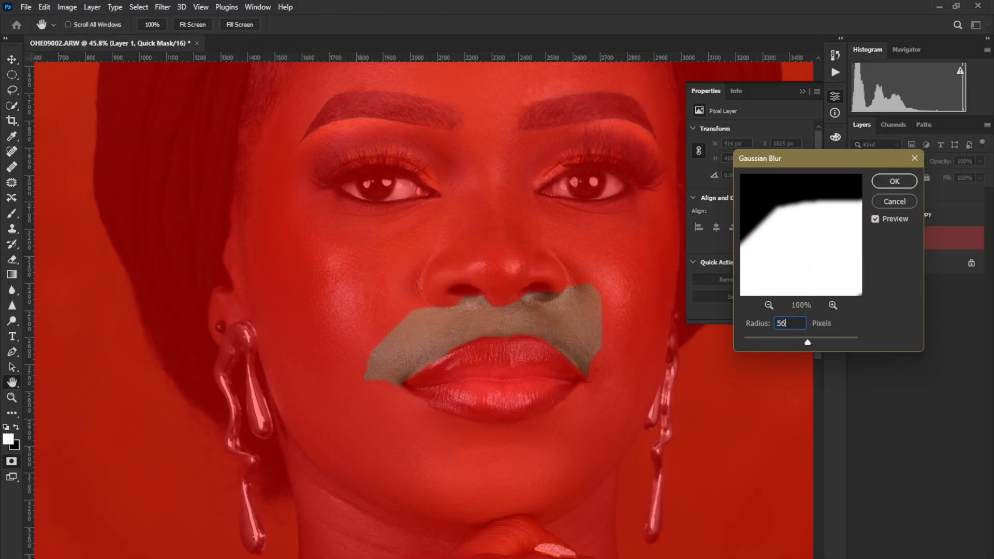
key("BackSpace")
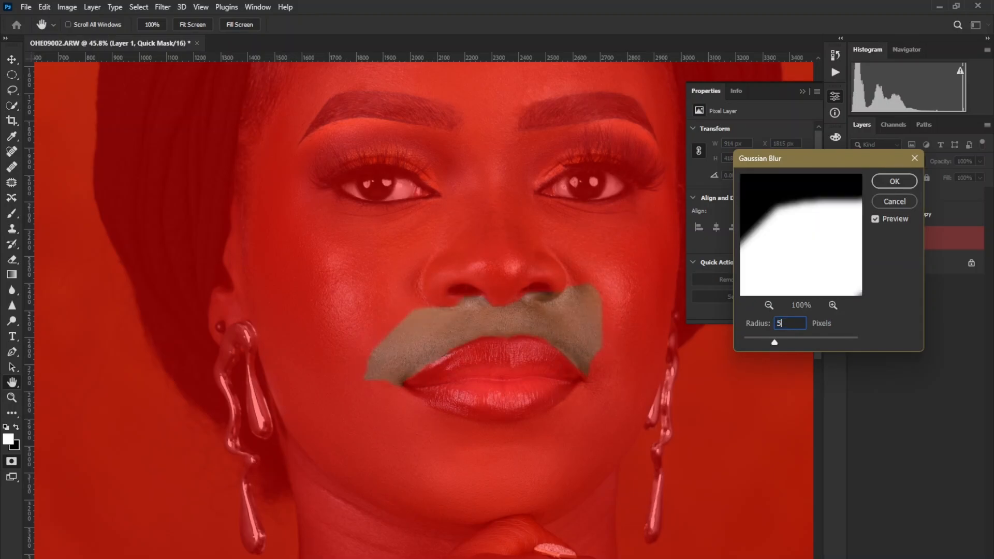
left_click(911, 185)
key("w")
key("q")
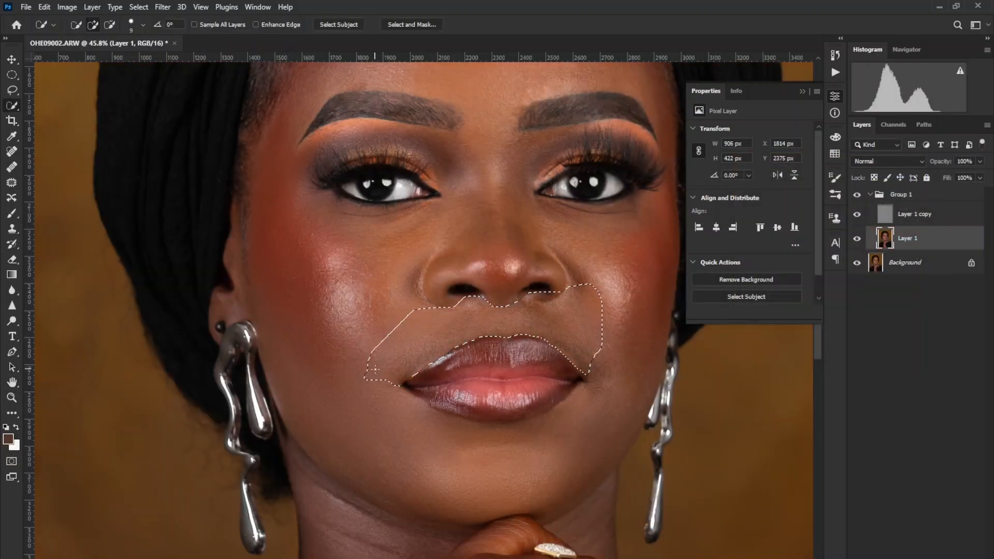
Blend the skin above the upper lip inside the selection with the Mixer Brush at 125 to 150 px, and deselect.
key("b")
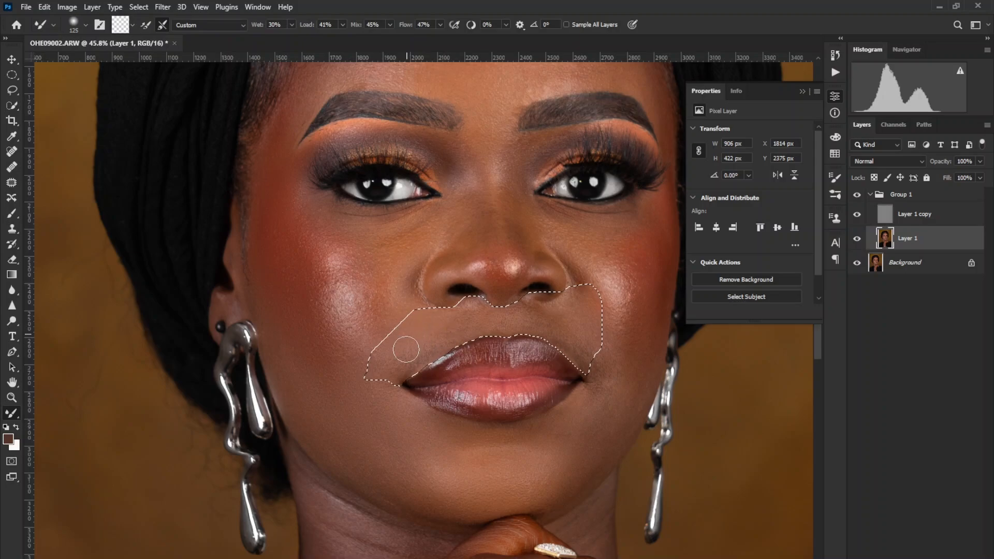
key("bracketleft")
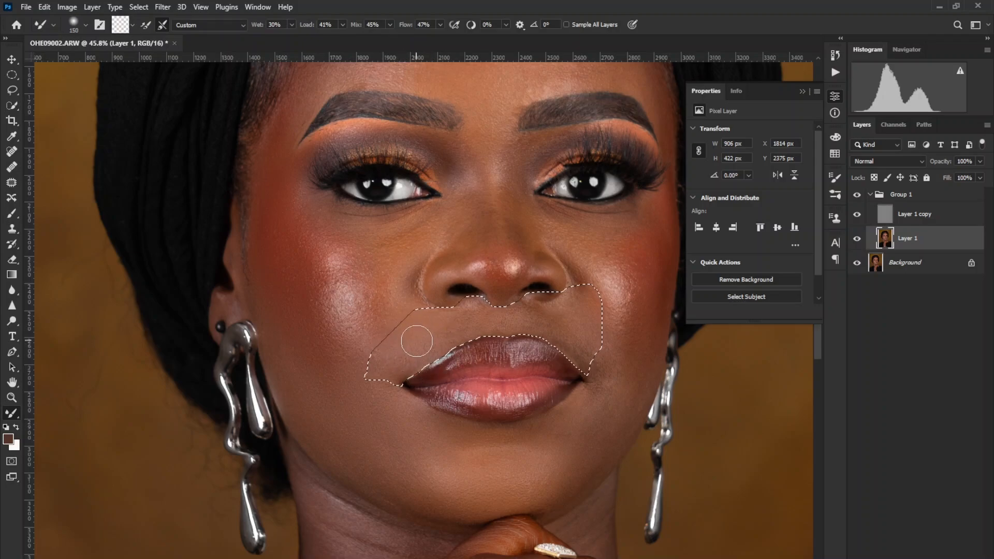
key("bracketright")
mouse_move(463, 331)
left_mouse_down()
mouse_move(429, 328)
mouse_move(450, 360)
mouse_move(413, 349)
mouse_move(402, 362)
mouse_move(410, 346)
mouse_move(443, 361)
mouse_move(425, 333)
left_mouse_up()
key("bracketleft")
mouse_move(562, 326)
left_mouse_down()
mouse_move(566, 354)
mouse_move(574, 328)
mouse_move(582, 368)
mouse_move(583, 342)
mouse_move(583, 374)
mouse_move(583, 338)
mouse_move(553, 343)
mouse_move(579, 324)
left_mouse_up()
key("bracketleft")
key("bracketleft")
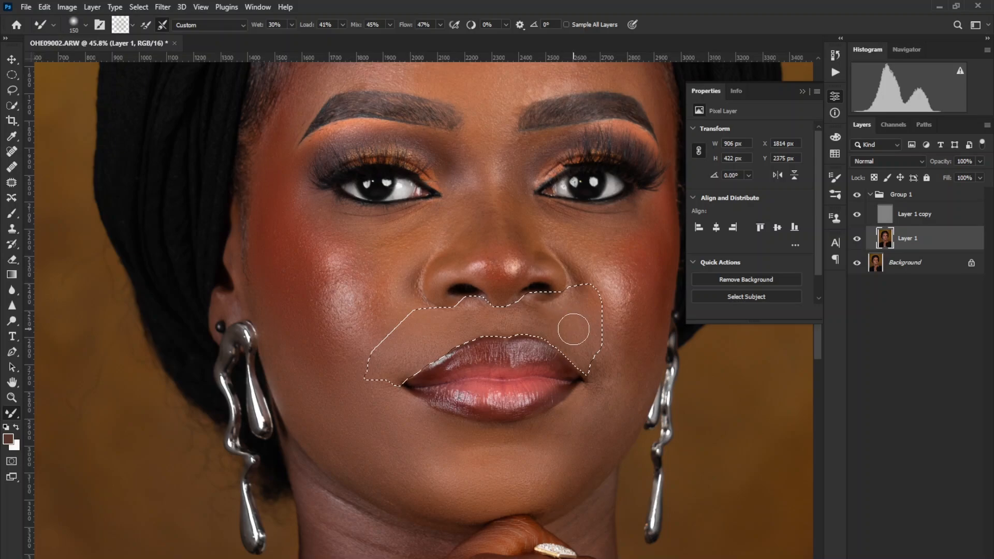
key("bracketleft")
key("bracketleft")
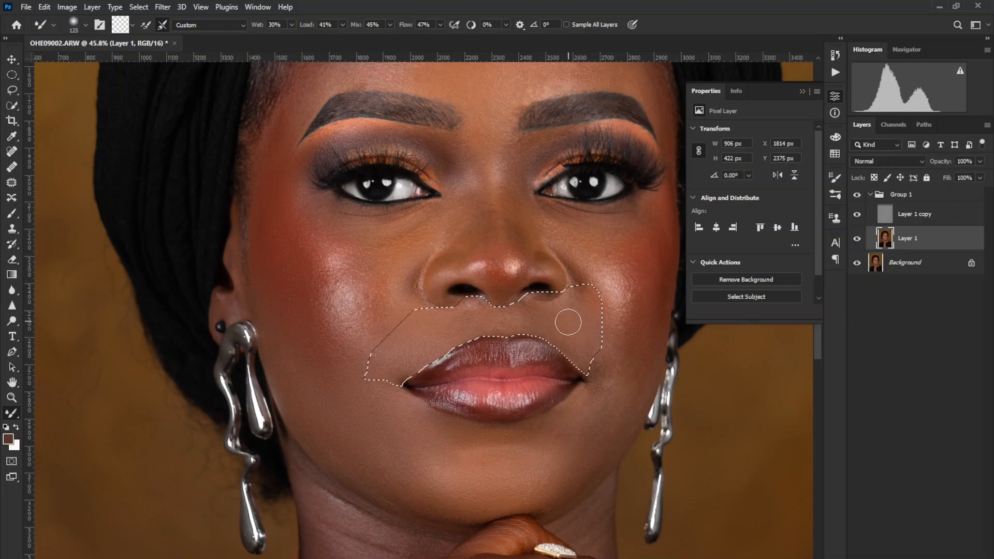
key("bracketright")
key("bracketright")
key("bracketleft")
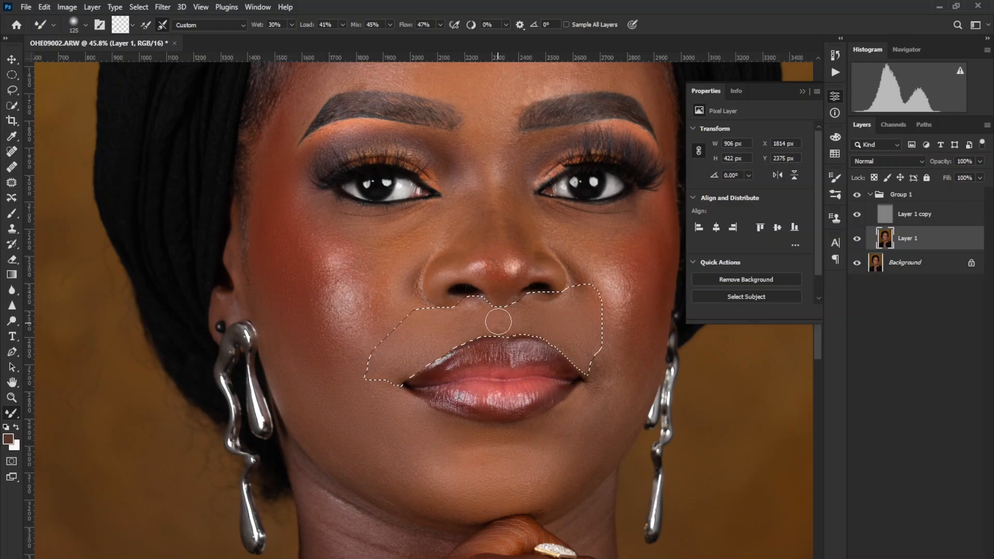
left_click_drag(475, 309, 467, 319)
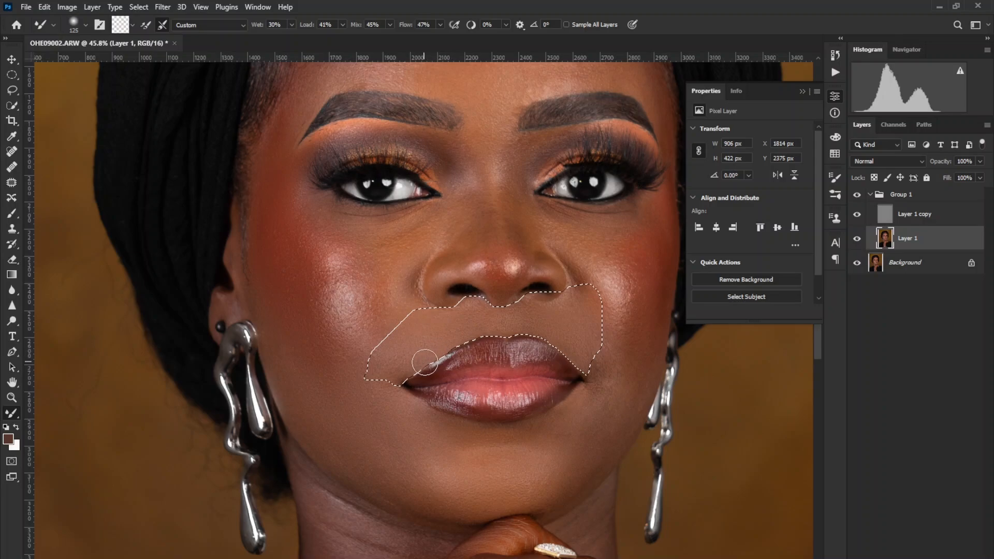
key("ctrl+d")
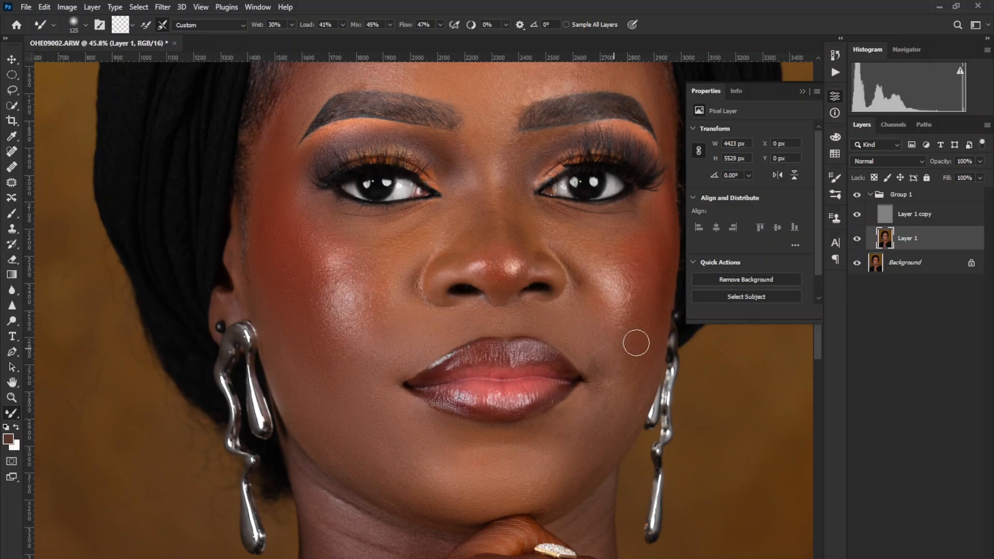
Compare the portrait with and without the retouching group, and blend the jawline and chin tones with the Mixer Brush.
left_click(856, 195)
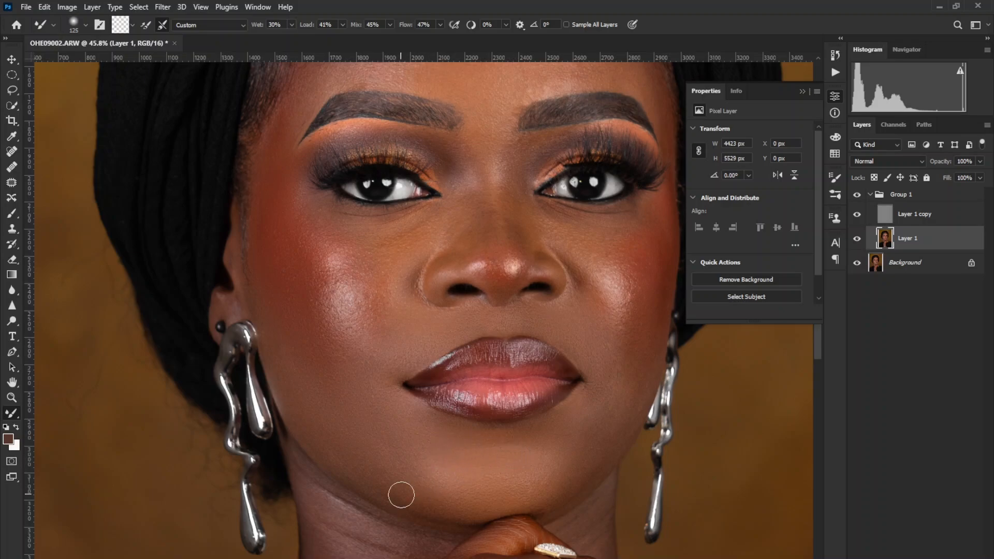
key("bracketright")
key("bracketright")
key("bracketright")
key("bracketleft")
key("bracketleft")
Blend the cheek tones around the highlight with the Mixer Brush at up to 250 px and compare with the retouching group hidden.
scroll(362, 393, "up", 3)
key("bracketright")
key("bracketright")
key("bracketright")
key("bracketright")
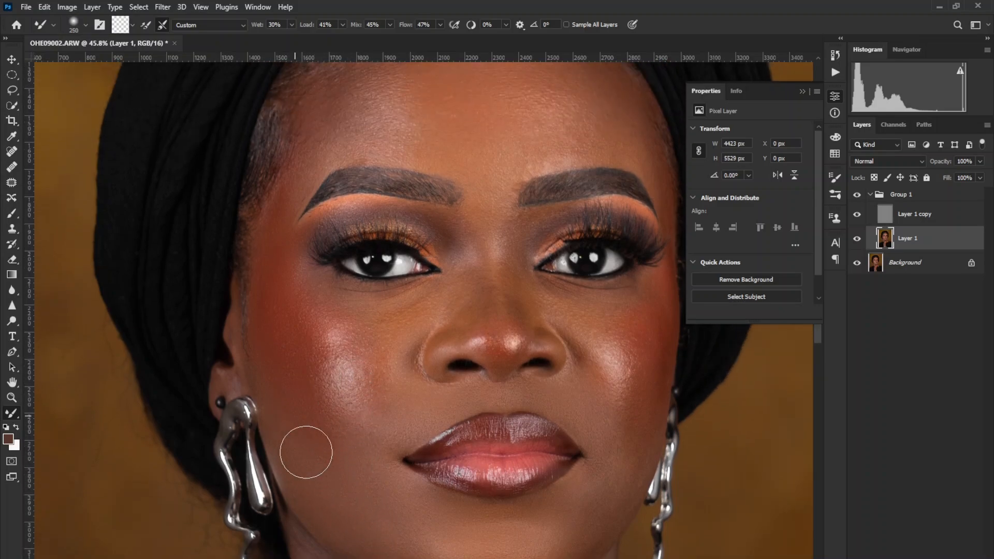
key("bracketleft")
key("bracketleft")
key("bracketright")
key("bracketright")
key("bracketleft")
key("bracketleft")
mouse_move(375, 379)
left_mouse_down()
mouse_move(356, 326)
mouse_move(349, 385)
mouse_move(339, 329)
mouse_move(332, 378)
mouse_move(329, 354)
left_mouse_up()
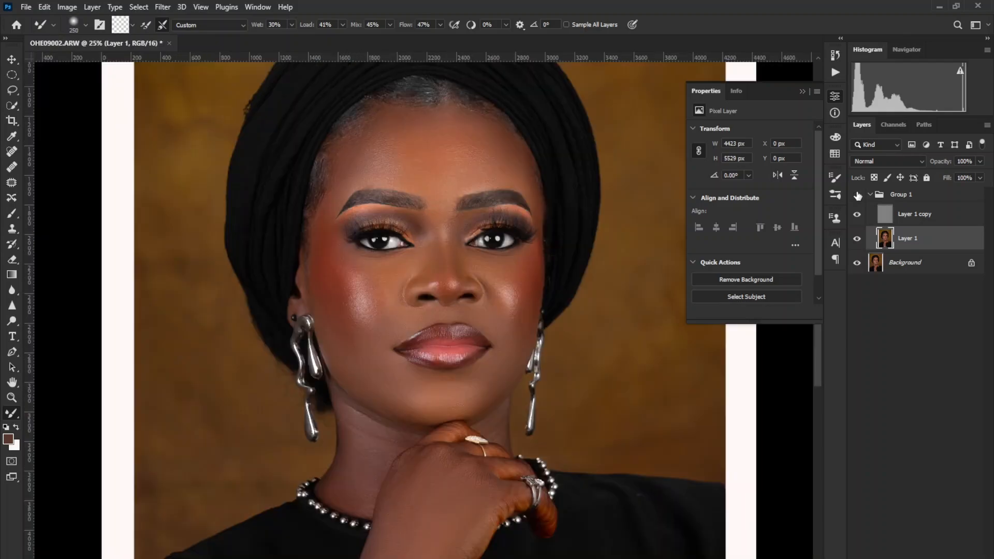
left_click(857, 195)
left_click(858, 195)
Duplicate the skin texture layer and set the copy's blend mode to Overlay.
left_click(917, 214)
key("ctrl+j")
left_click(886, 158)
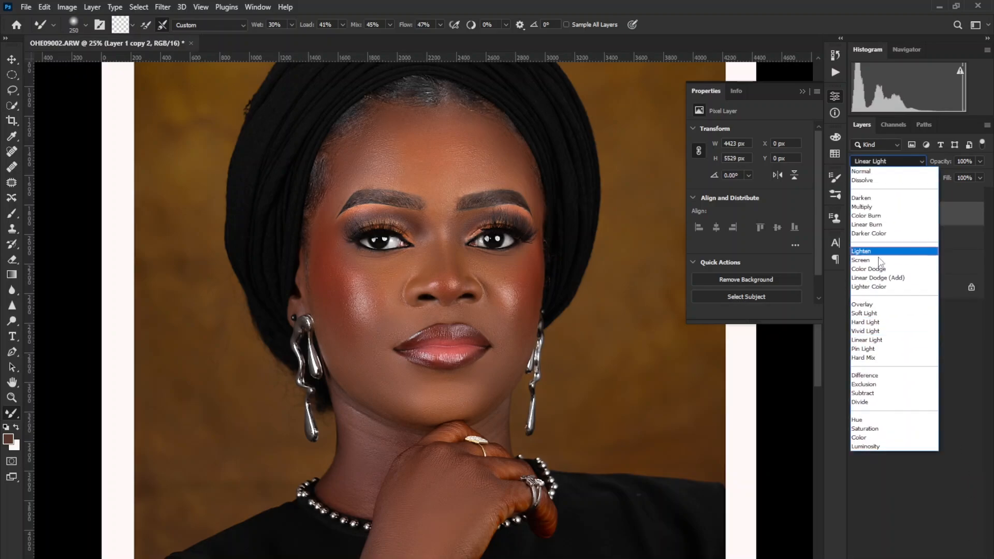
left_click(874, 305)
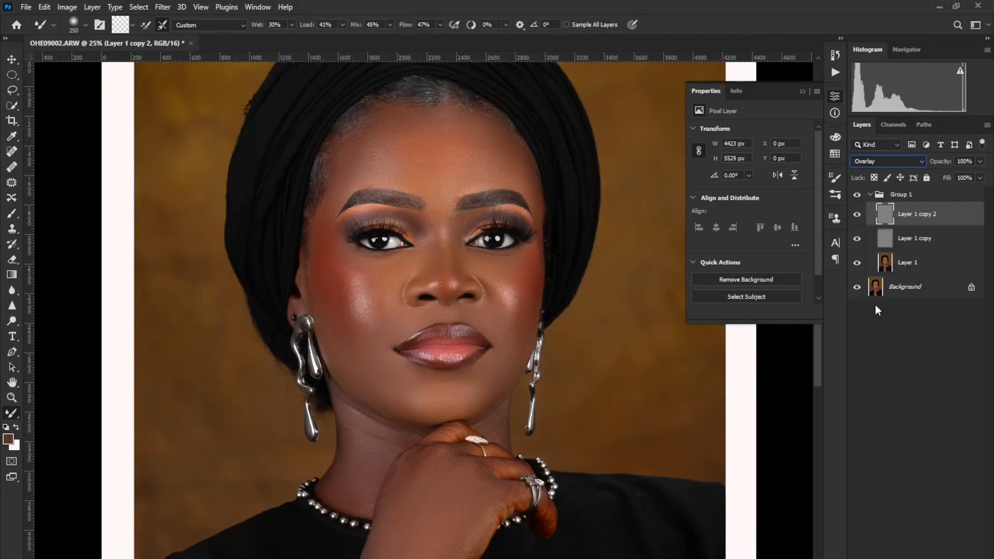
Examine the retouched skin and sharpened texture up close on the face and across the whole portrait.
left_click(12, 397)
right_click(472, 288)
left_click(486, 294)
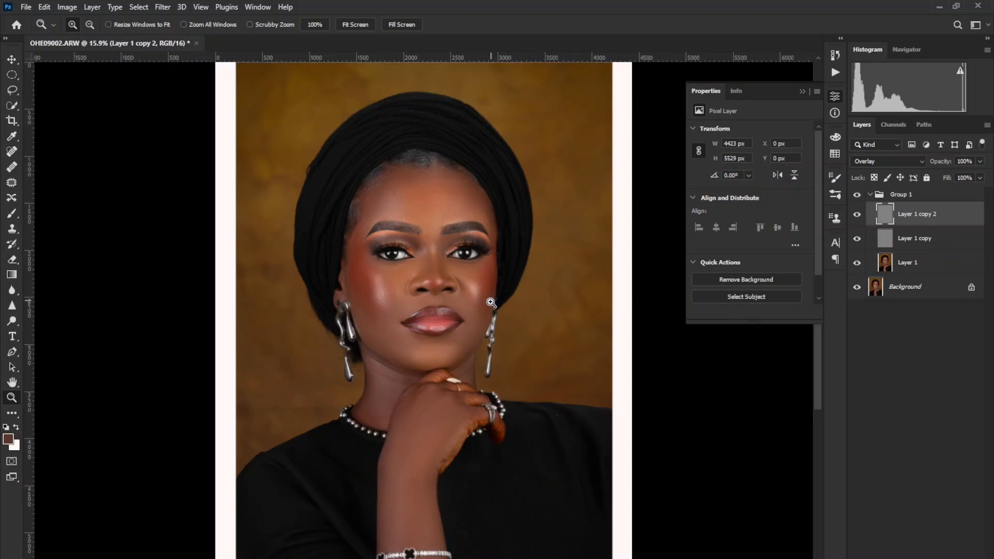
left_click_drag(323, 190, 538, 468)
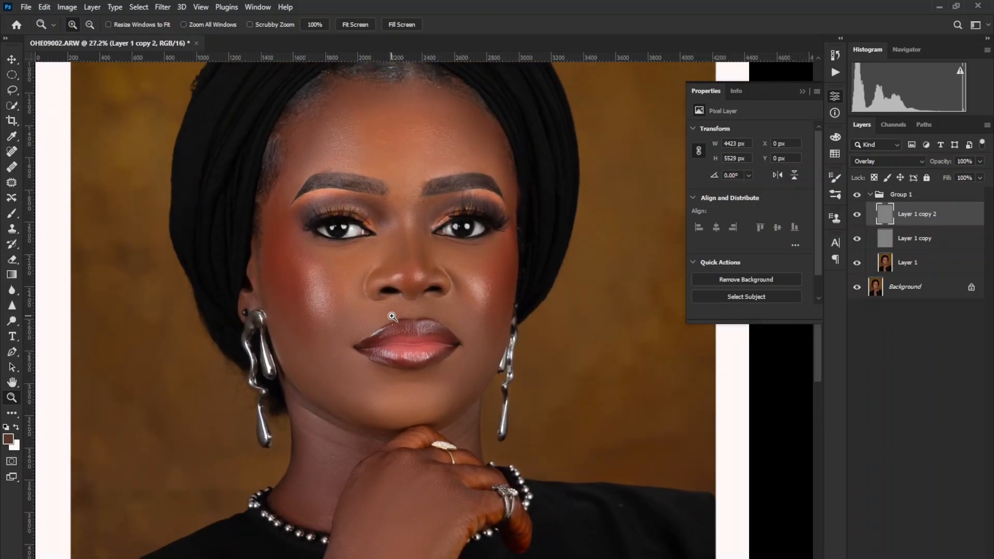
left_click(388, 246)
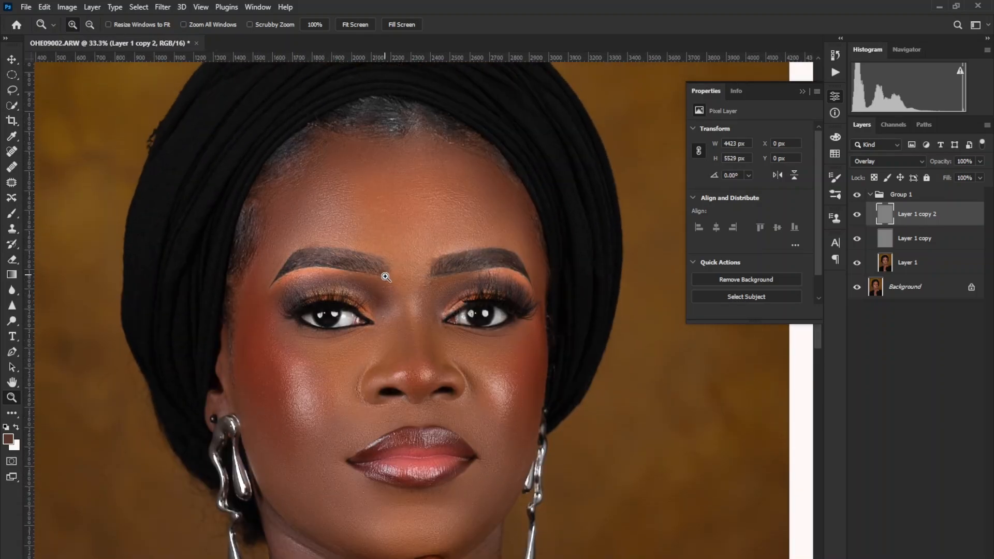
scroll(382, 346, "up", 3)
scroll(383, 346, "down", 2)
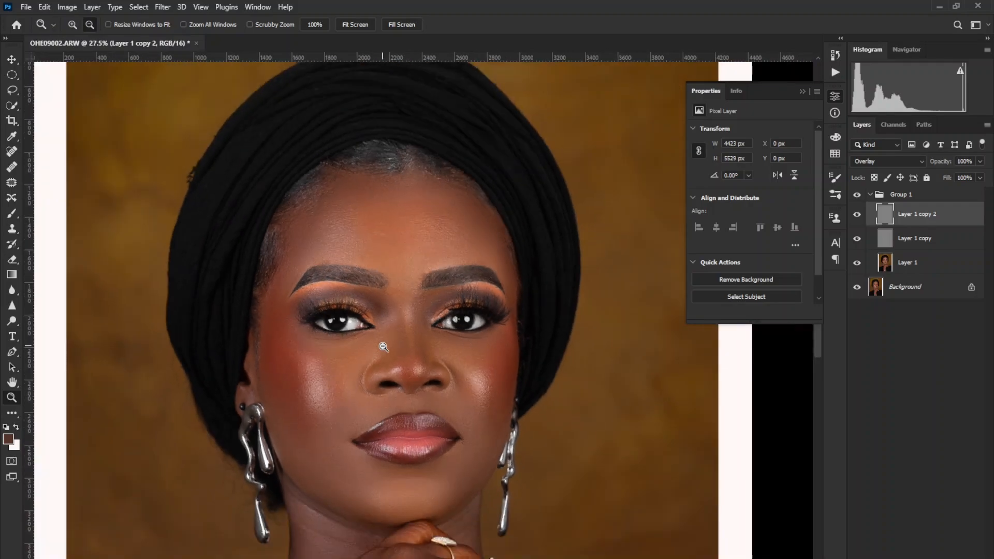
scroll(383, 347, "down", 4)
scroll(383, 347, "down", 3)
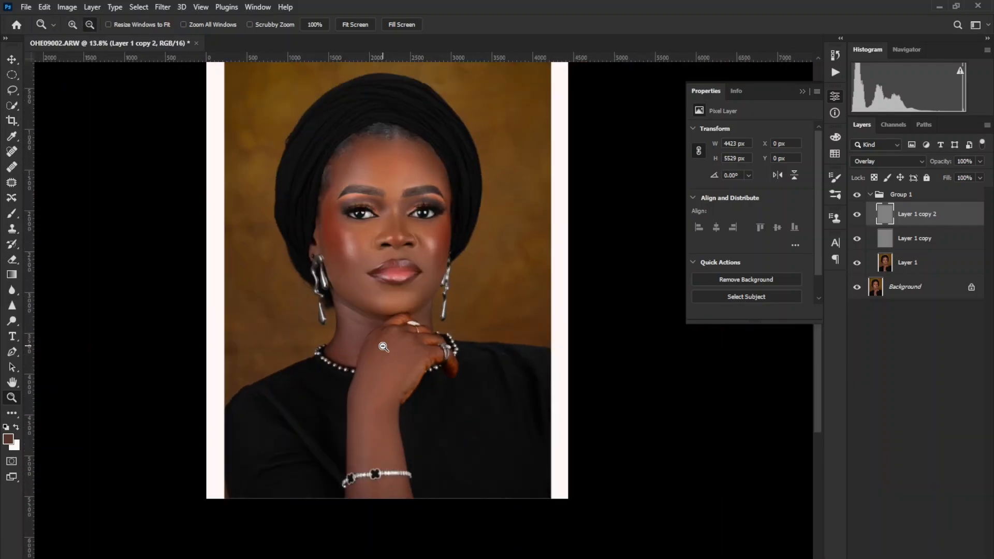
Examine the whole portrait and the face, comparing them with the retouching group hidden and shown.
scroll(384, 347, "up", 2)
scroll(428, 324, "down", 1)
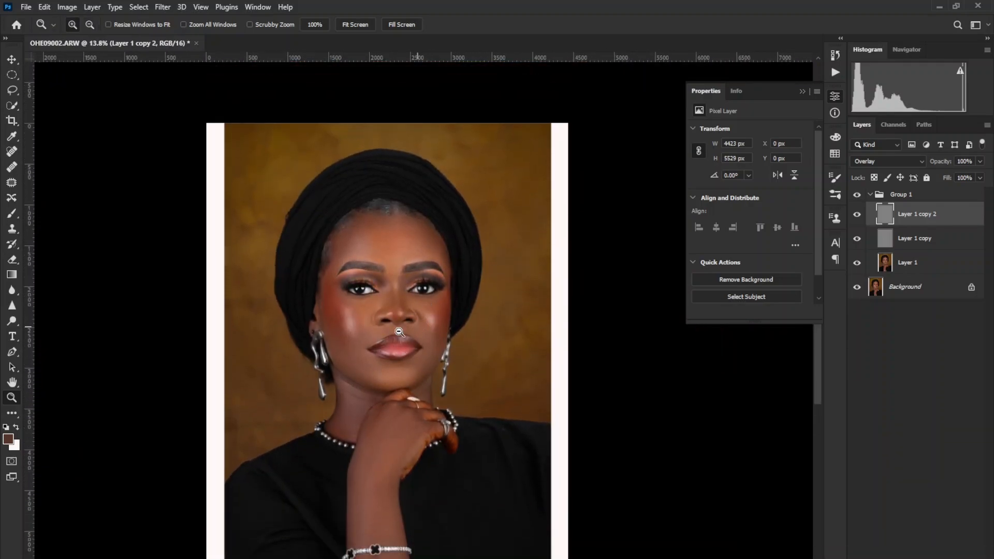
scroll(351, 347, "up", 4)
scroll(352, 347, "down", 5)
scroll(353, 347, "up", 2)
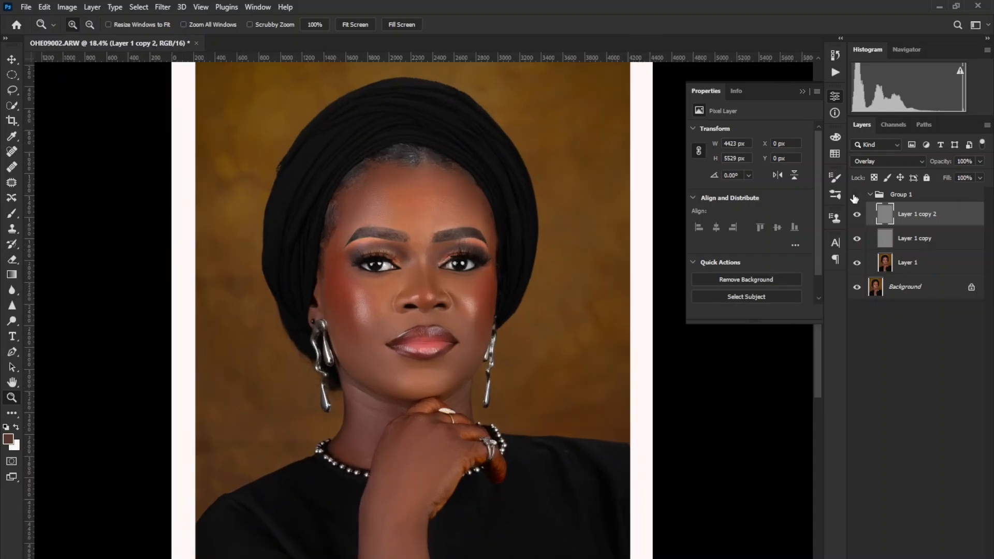
left_click(855, 196)
left_click(855, 196)
left_click(855, 196)
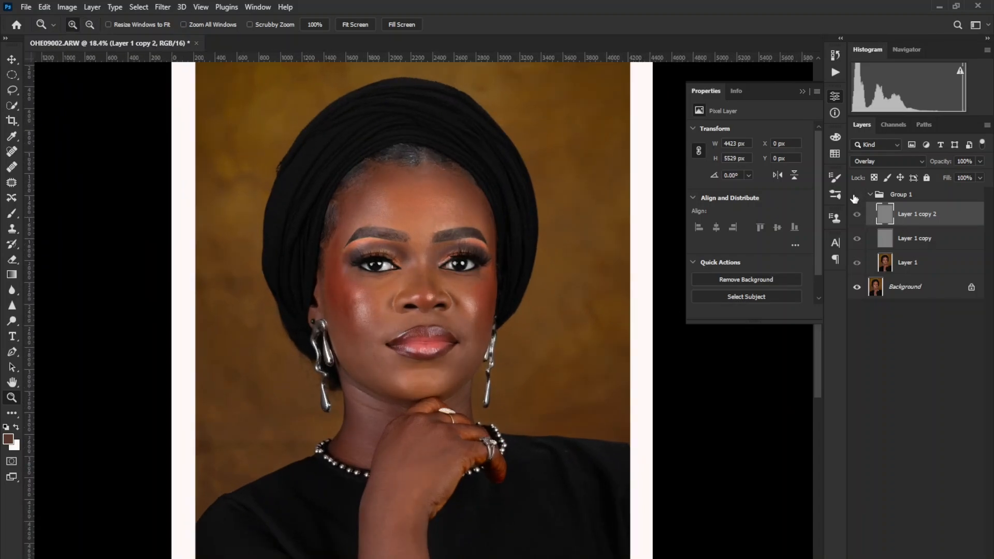
left_click(855, 195)
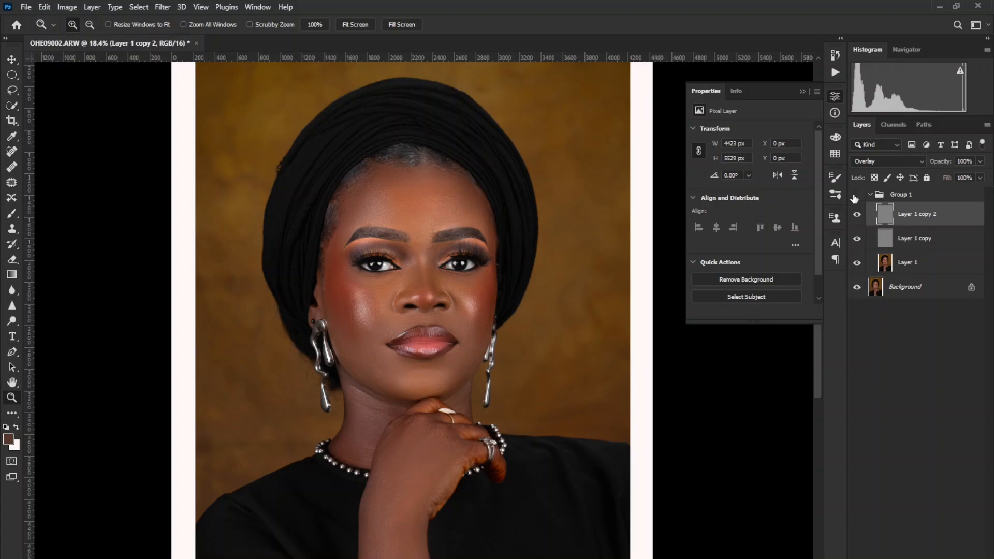
left_click(855, 196)
Duplicate the skin tone layer Layer 1 and blend the cheek tones on the copy with the Mixer Brush.
left_click(897, 268)
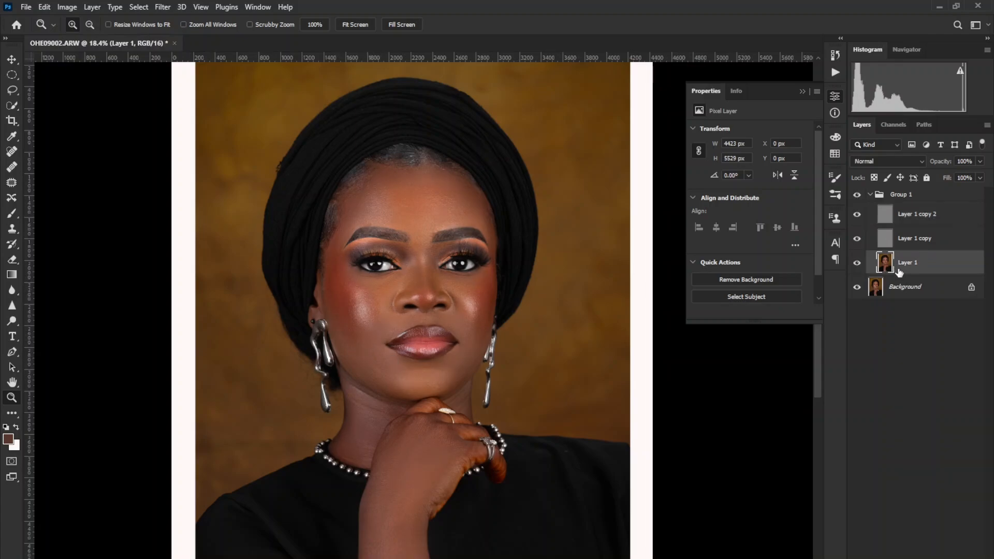
key("ctrl+j")
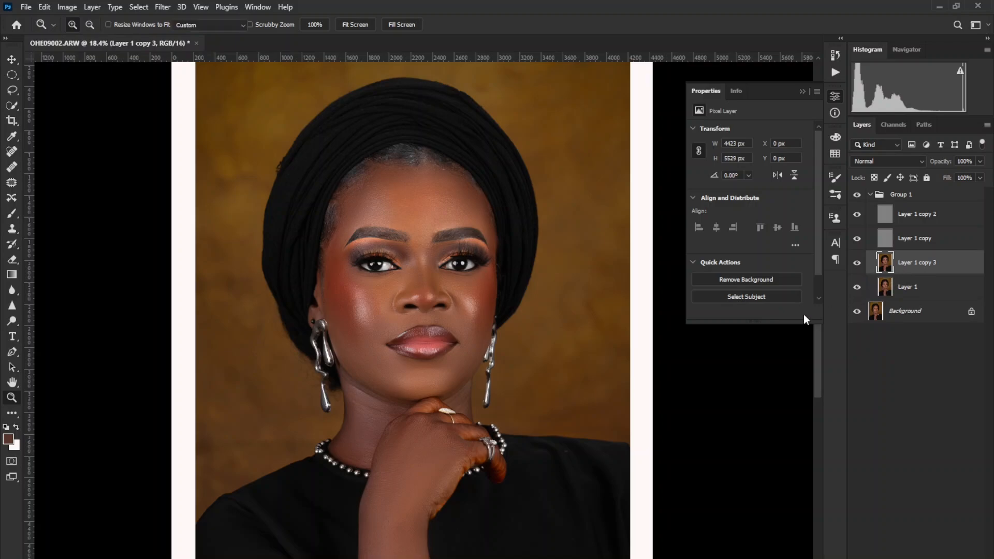
key("b")
mouse_move(363, 282)
left_mouse_down()
mouse_move(349, 295)
mouse_move(347, 281)
left_mouse_up()
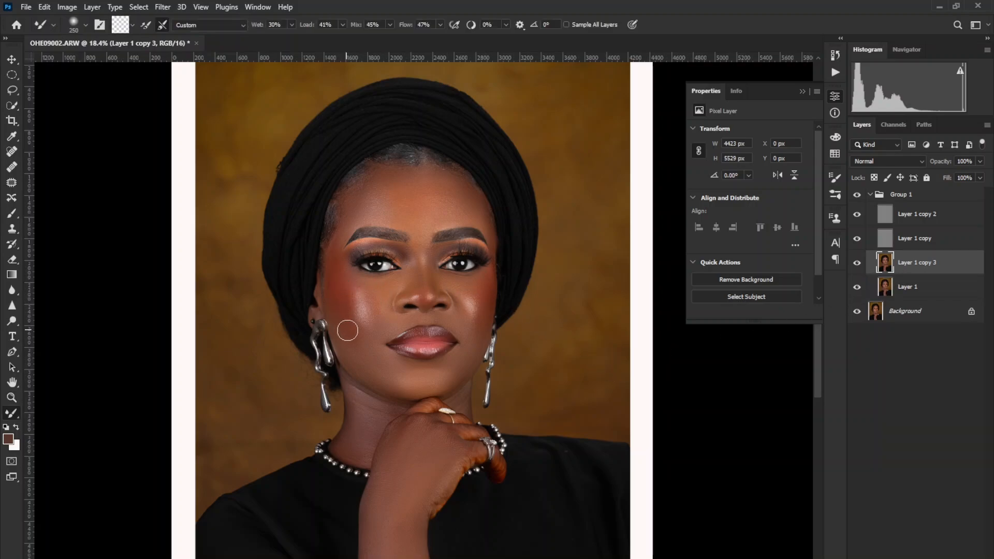
key("bracketright")
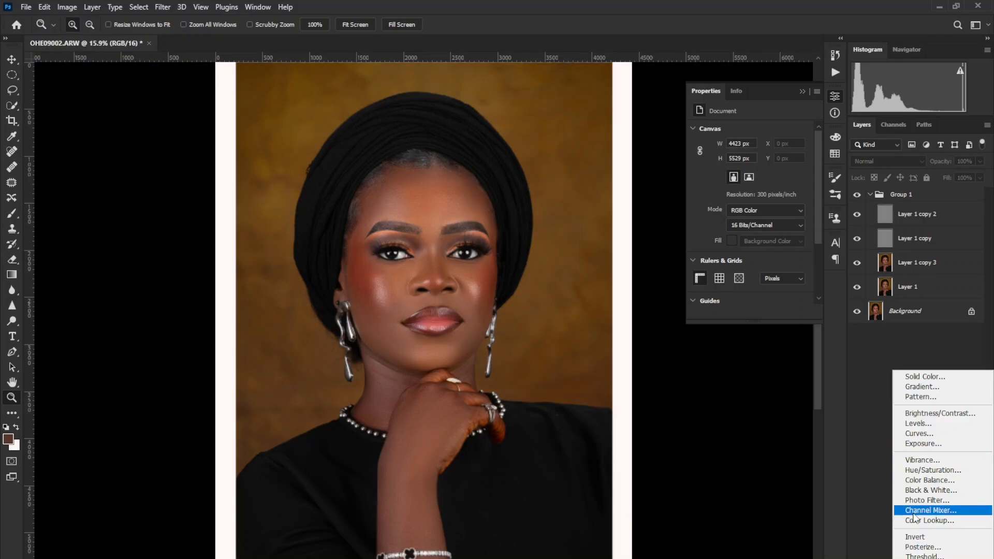
Add a Color Lookup adjustment layer above the texture layers and load a mild tone.CUBE from the LUTS folder as its 3D LUT.
left_click(915, 521)
left_click(751, 136)
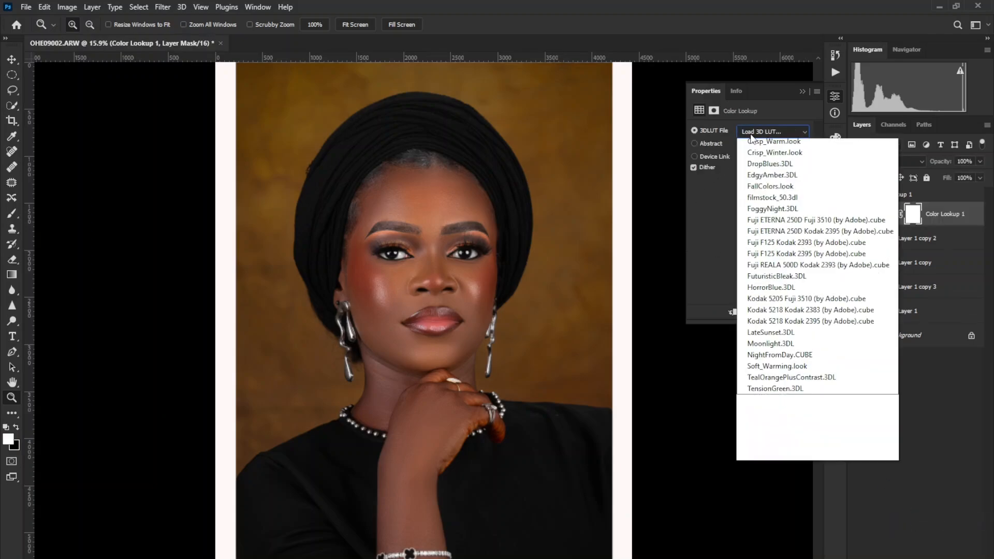
left_click(753, 133)
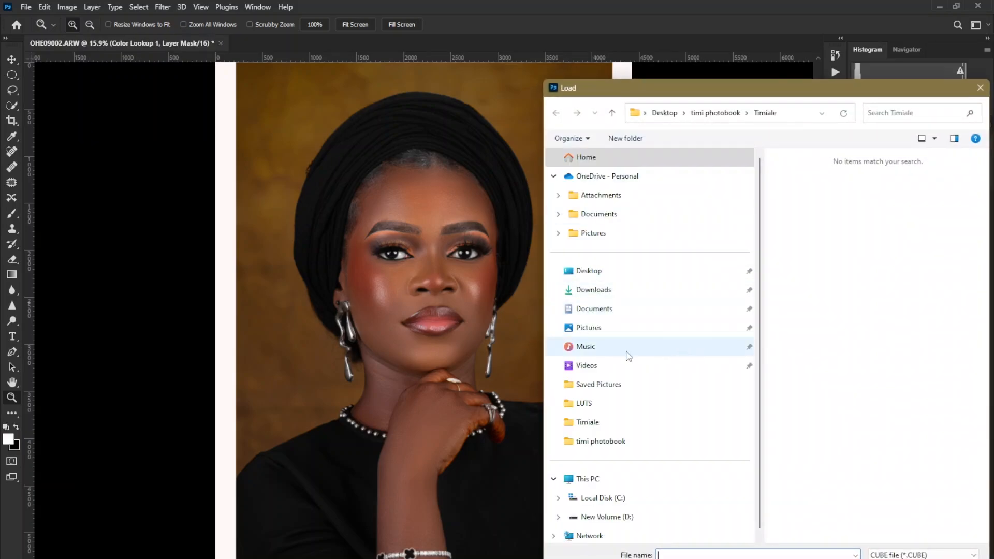
left_click(591, 409)
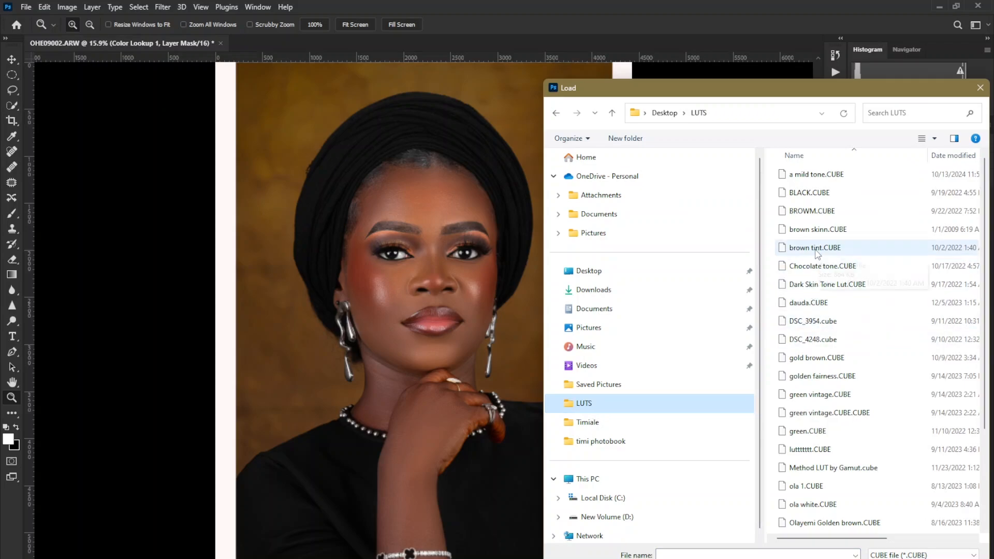
left_click(805, 524)
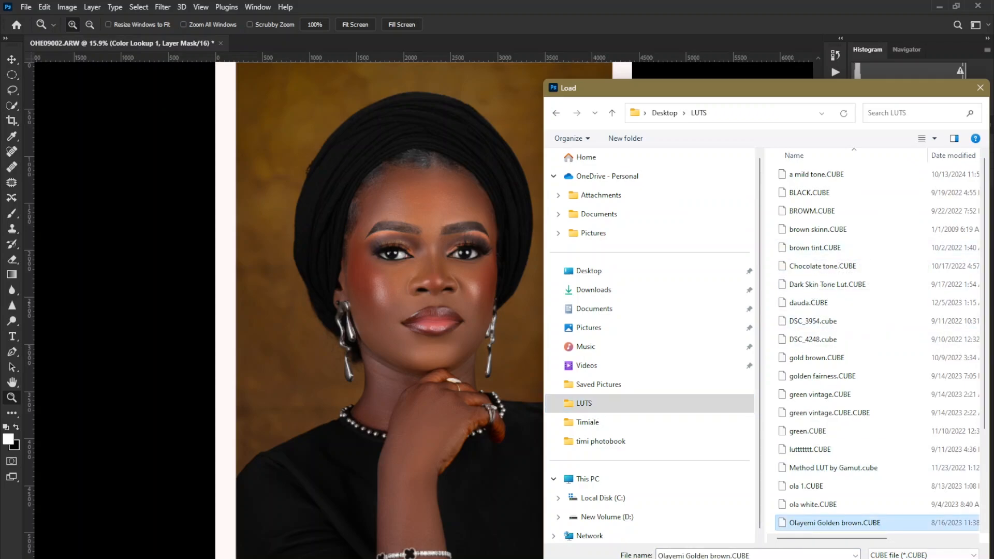
scroll(805, 518, "down", 1)
scroll(806, 362, "up", 1)
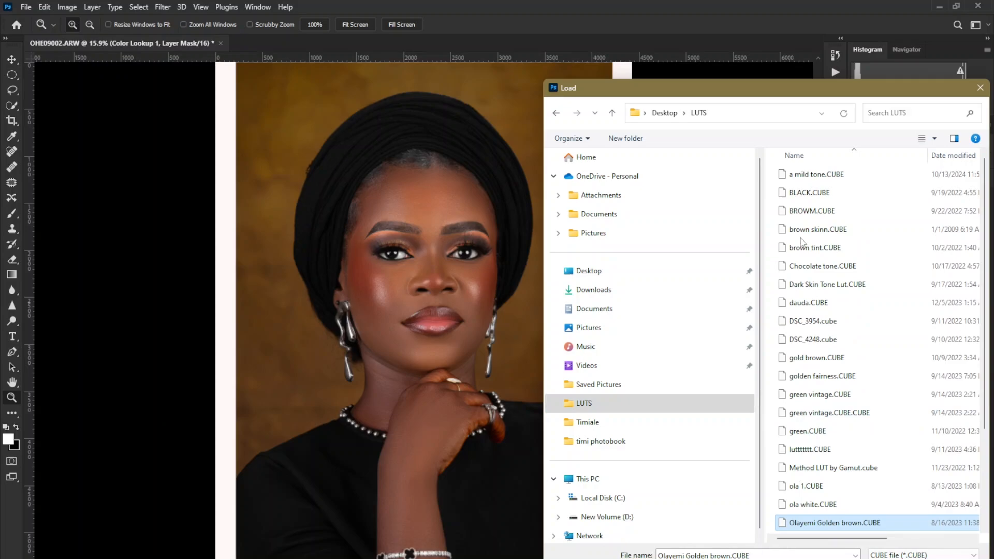
left_click(805, 176)
key("Return")
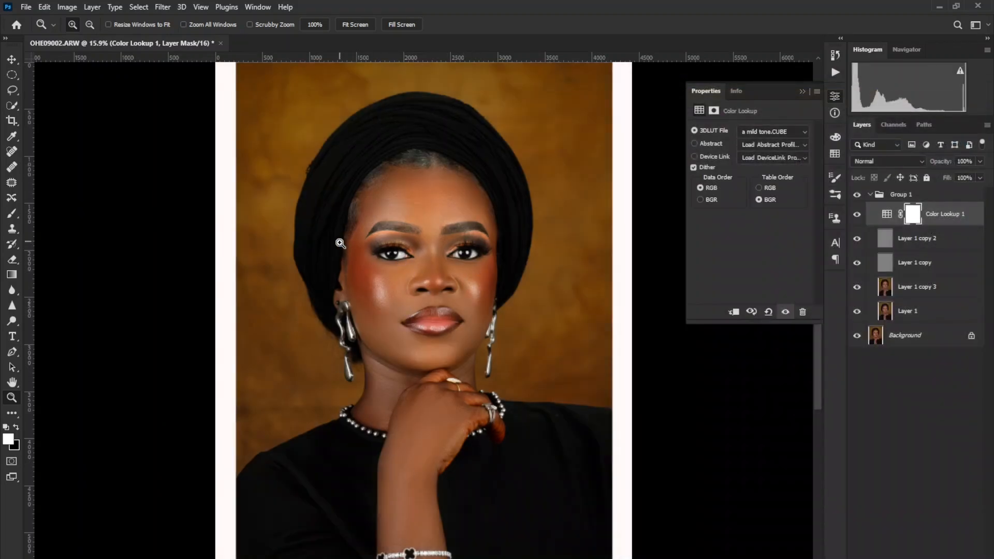
Apply the inverted Background layer to the Color Lookup mask with Apply Image, using the RGB channel, Multiply blending and 100% opacity.
left_click(66, 7)
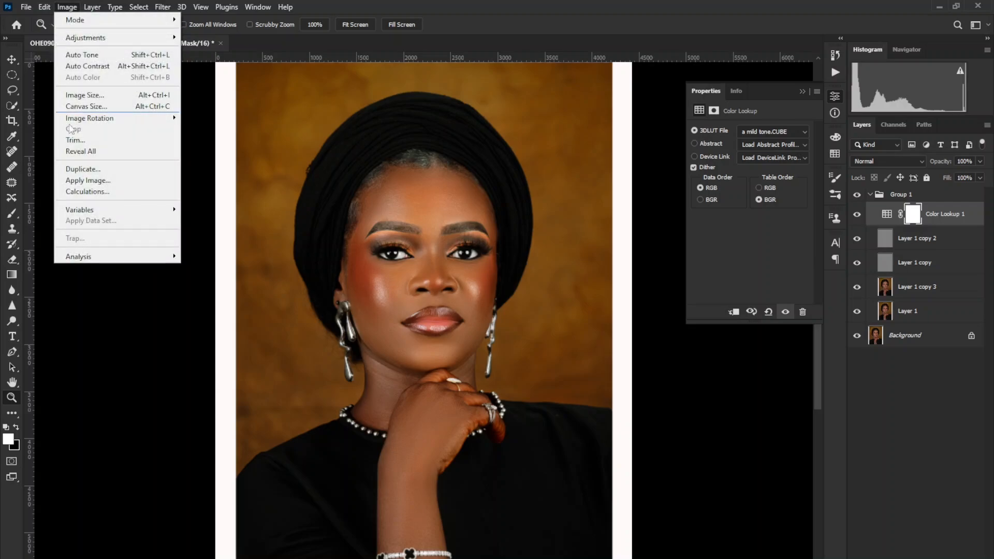
left_click(88, 180)
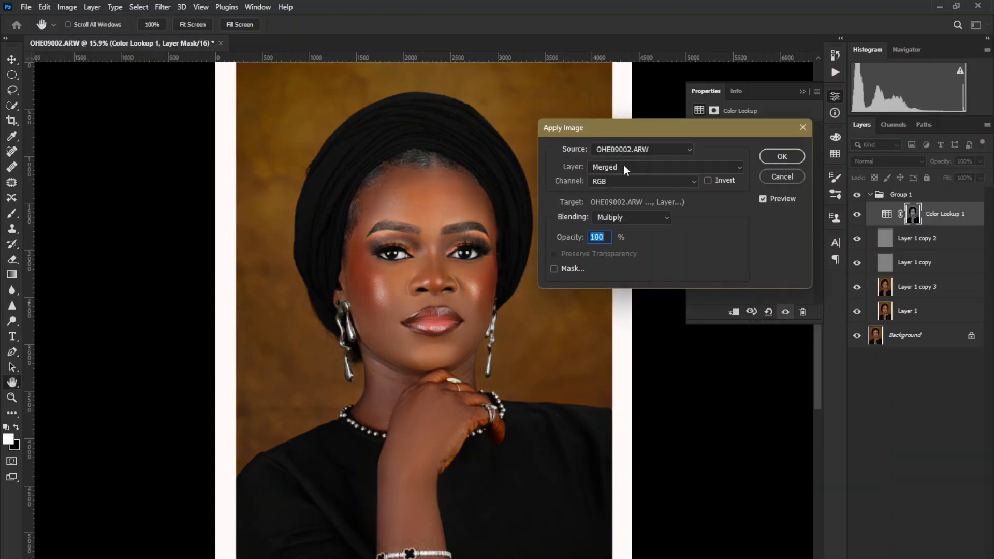
left_click(628, 166)
left_click(617, 250)
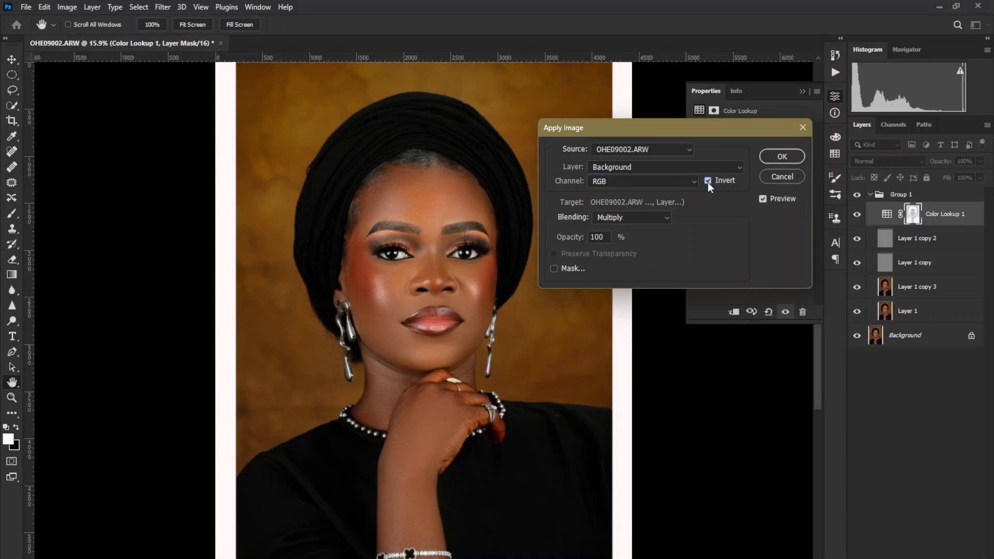
left_click(772, 156)
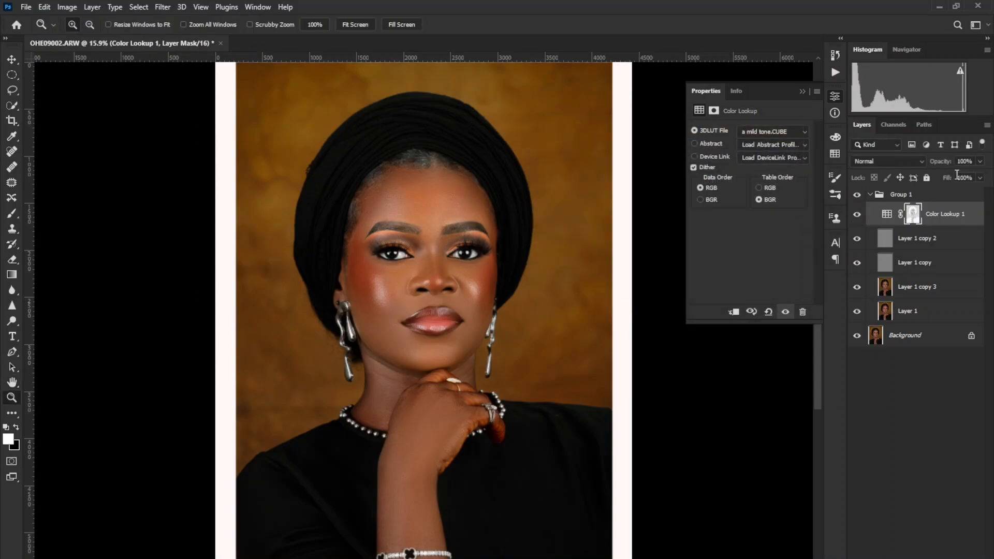
Lower the Color Lookup layer's opacity to 71% and compare the portrait with and without it.
left_click_drag(941, 160, 927, 168)
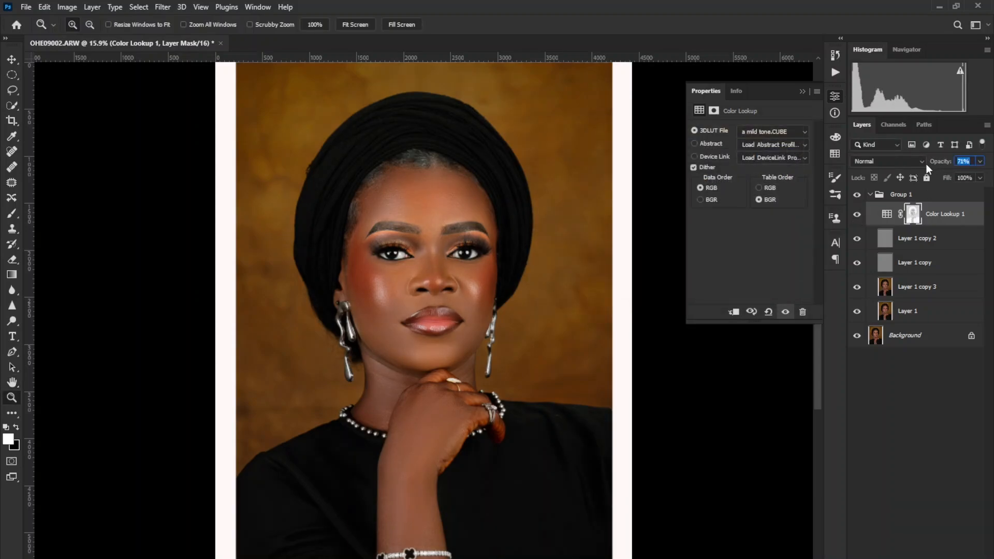
key("Return")
left_click(855, 216)
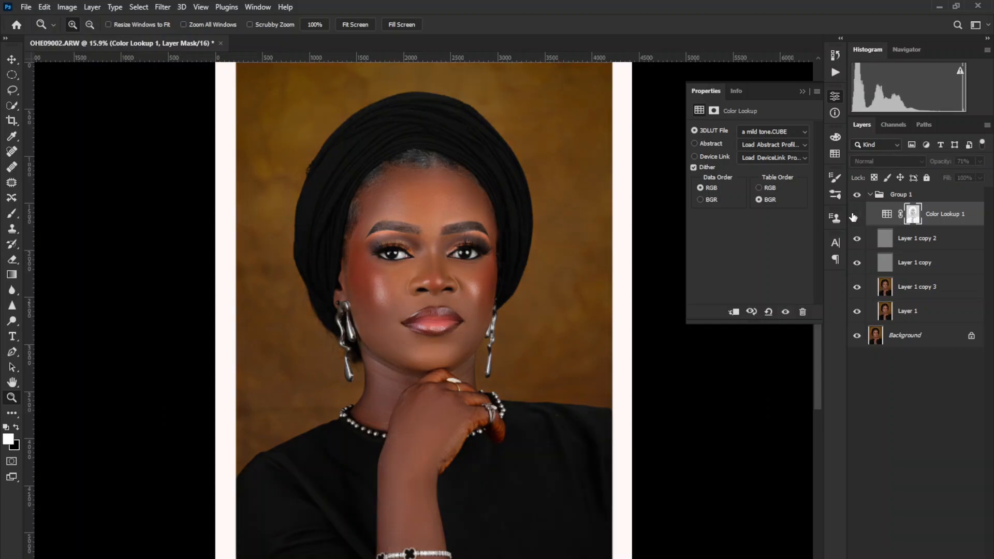
left_click(854, 217)
Load brown tint.CUBE into the Color Lookup layer, set its opacity to 62% and compare with the layer hidden.
left_click(764, 133)
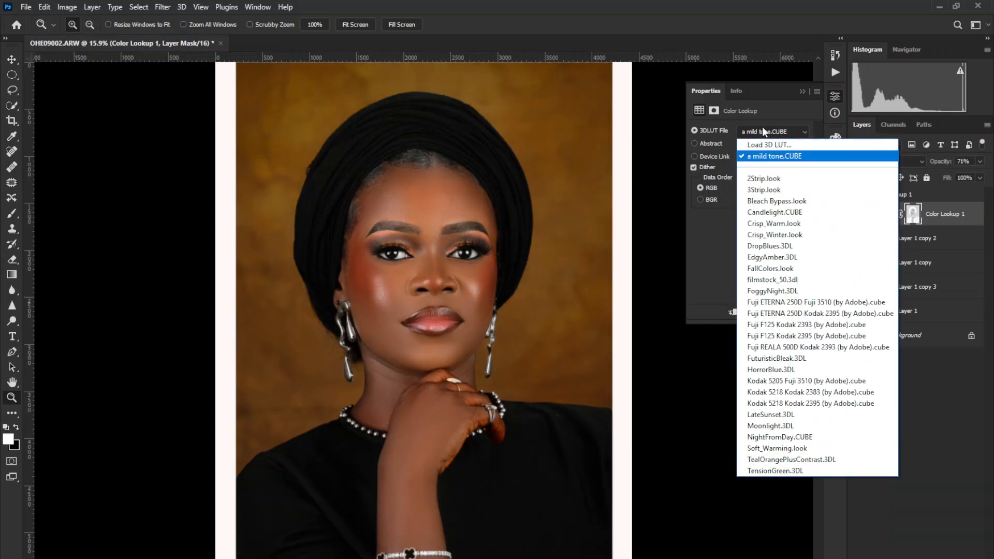
left_click(755, 141)
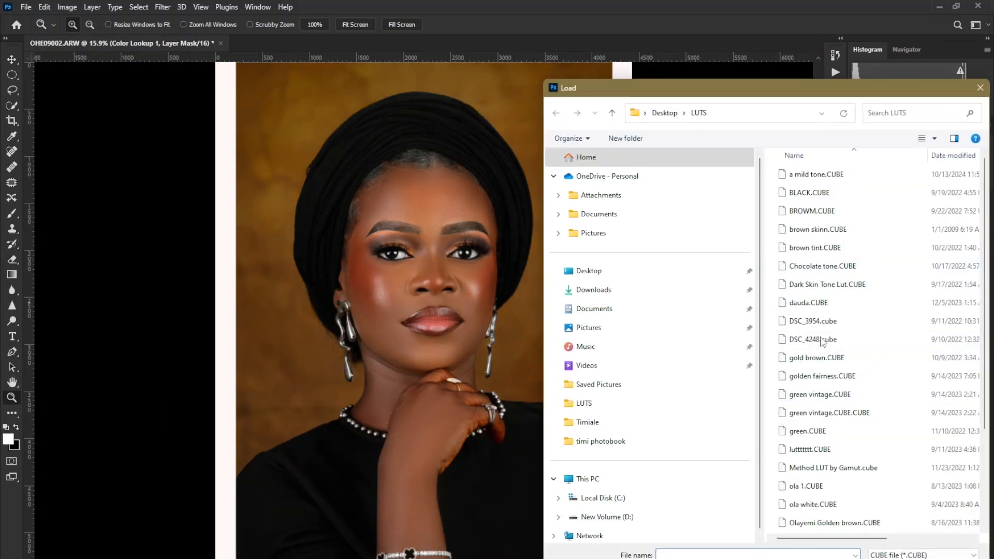
left_click(810, 248)
key("Return")
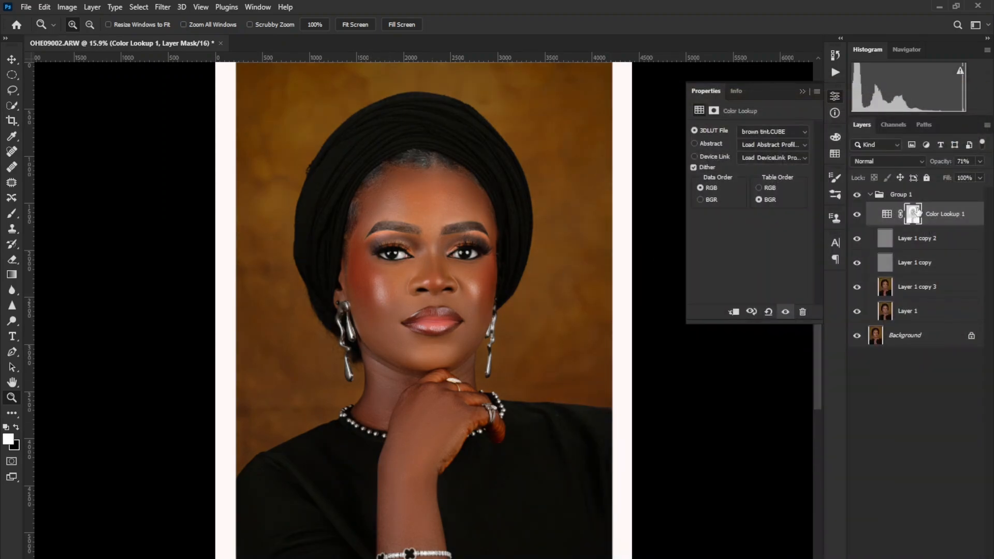
mouse_move(932, 162)
left_mouse_down()
mouse_move(942, 162)
mouse_move(927, 163)
left_mouse_up()
left_click(857, 215)
left_click(857, 216)
Compare the portrait with the Color Lookup layer hidden and shown, both close up on the face and at full view.
left_click_drag(294, 203, 530, 435)
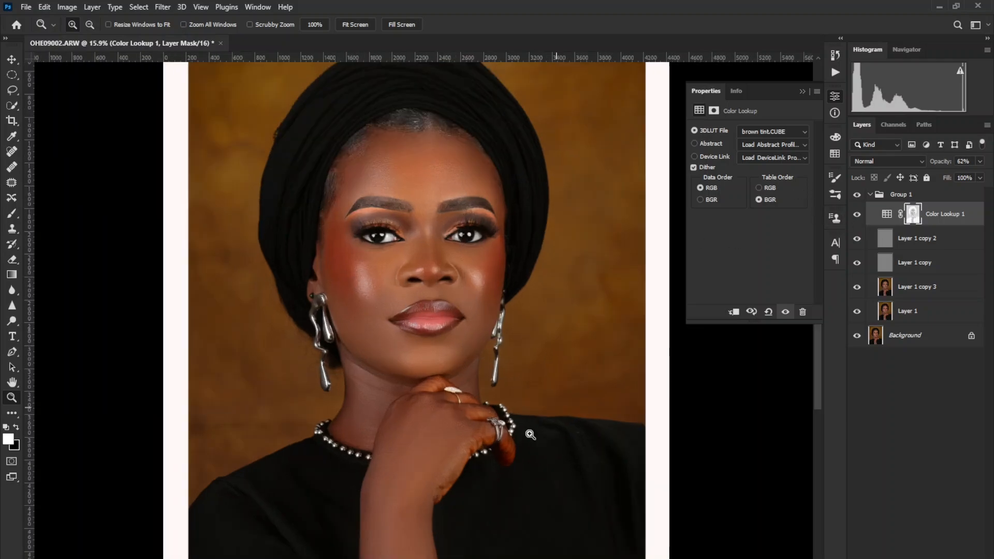
left_click_drag(335, 272, 430, 337)
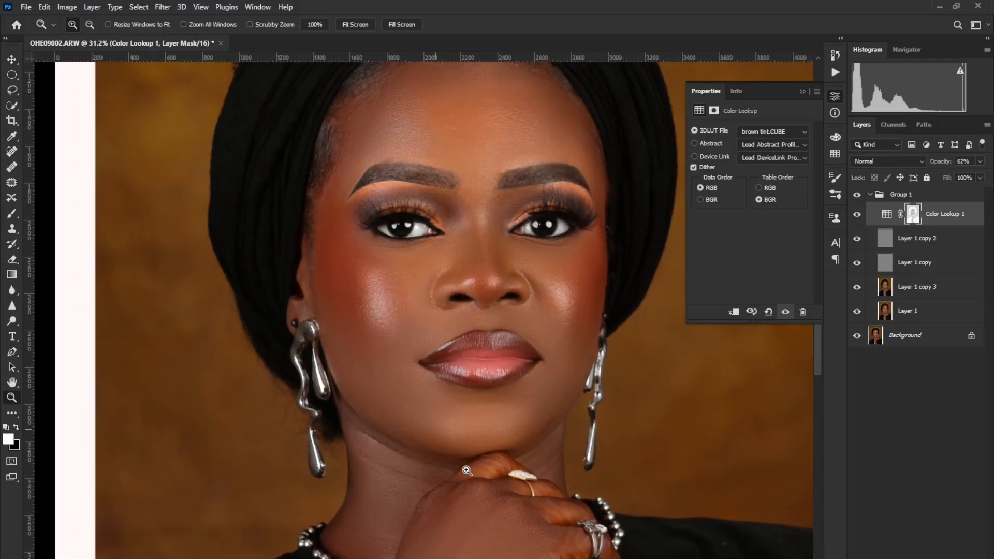
scroll(487, 453, "down", 2)
left_click(858, 215)
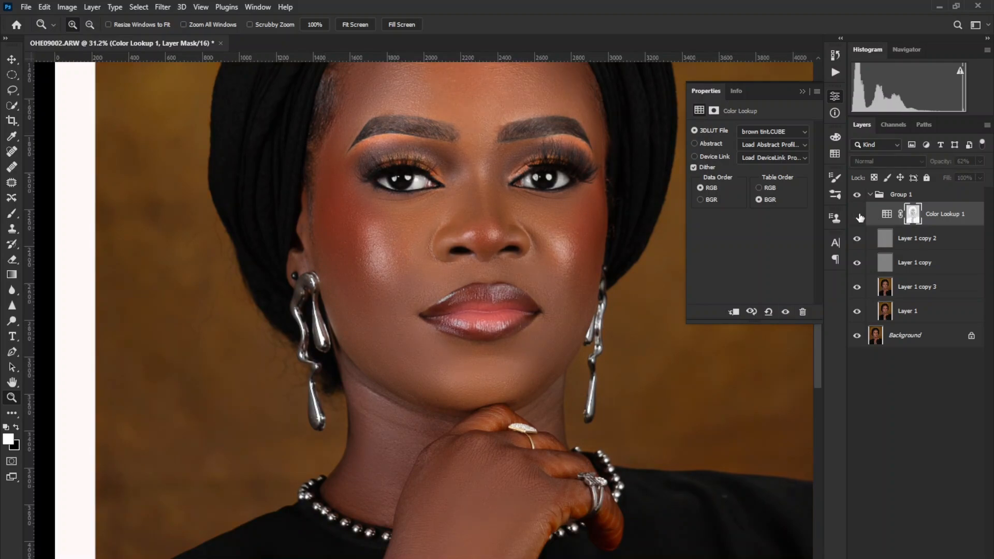
left_click(857, 215)
left_click(858, 215)
left_click(857, 215)
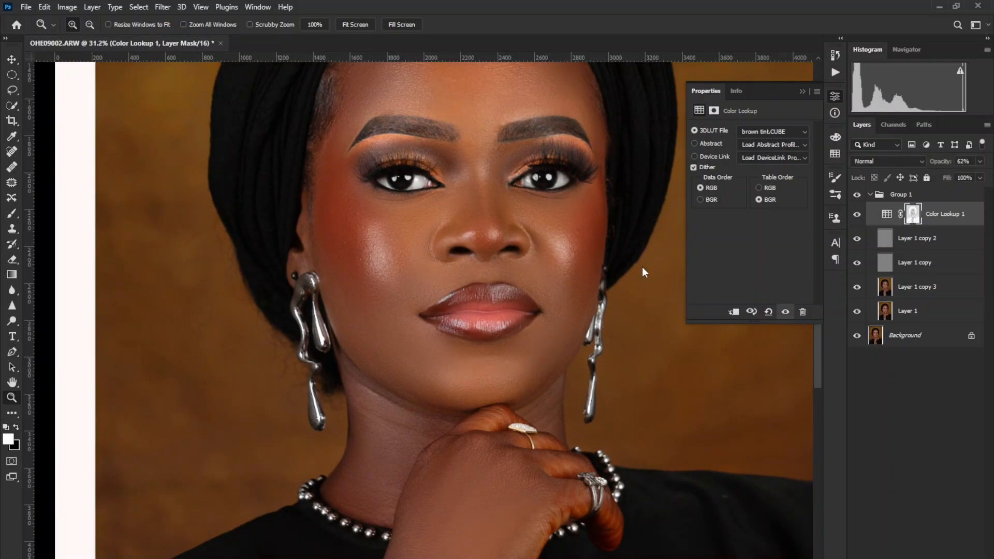
right_click(455, 318)
left_click(476, 321)
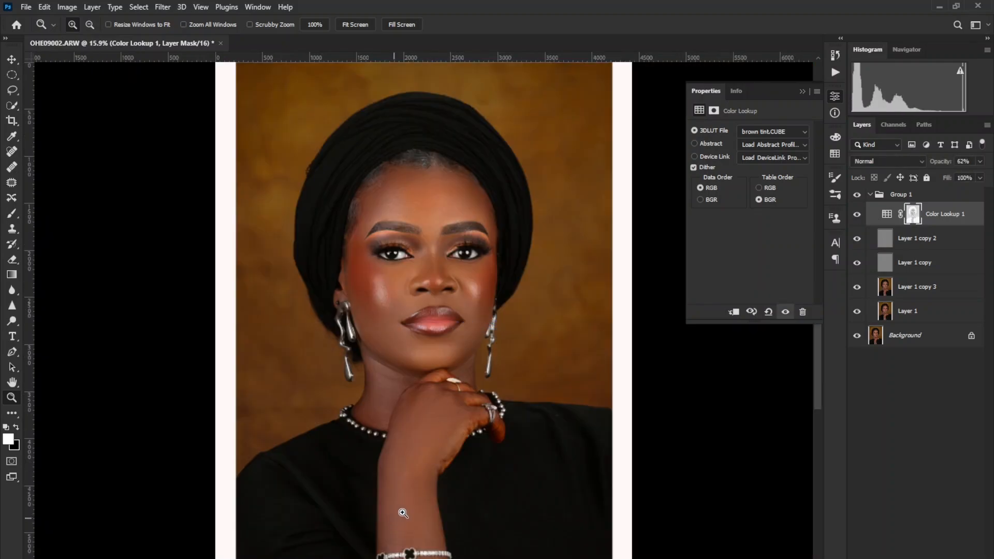
left_click(858, 215)
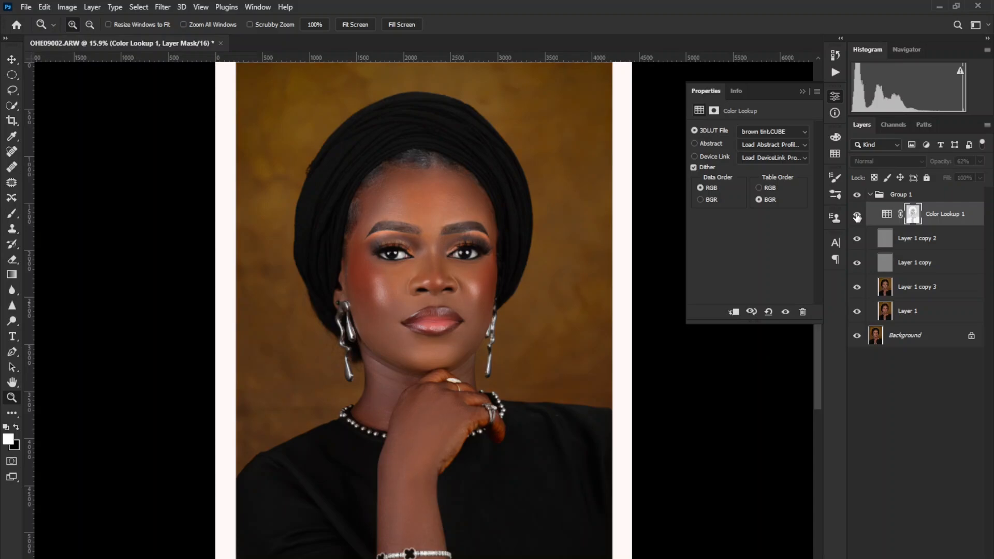
left_click(857, 215)
left_click(857, 215)
left_click(858, 216)
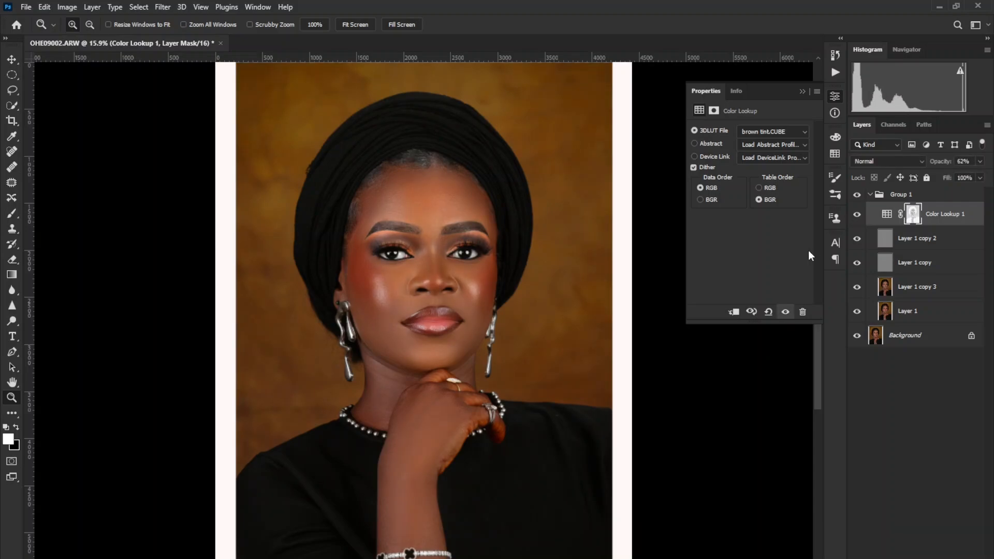
Load the Golden brown .CUBE file from the LUTS folder into the Color Lookup layer and reduce the layer's opacity.
left_click(768, 133)
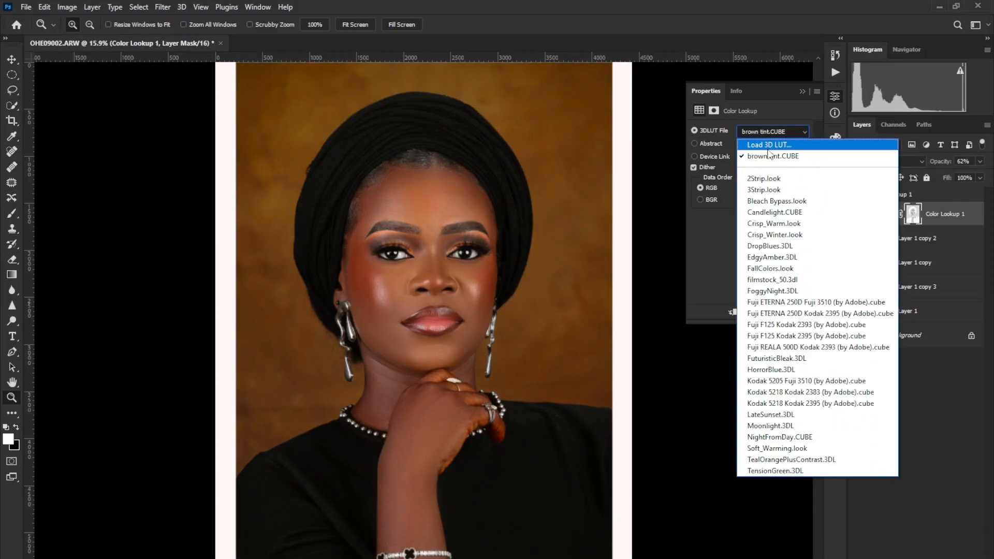
left_click(784, 139)
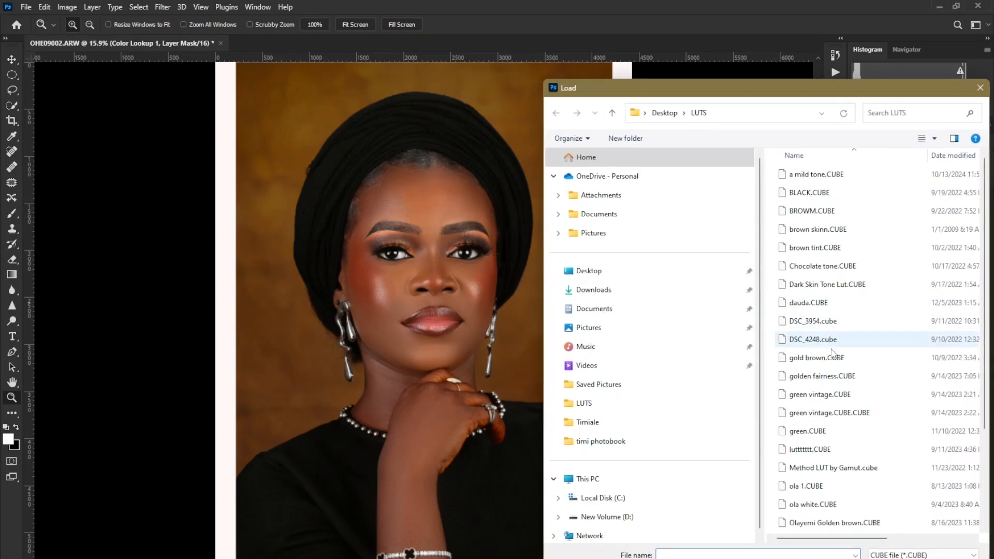
scroll(782, 339, "down", 2)
left_click(816, 398)
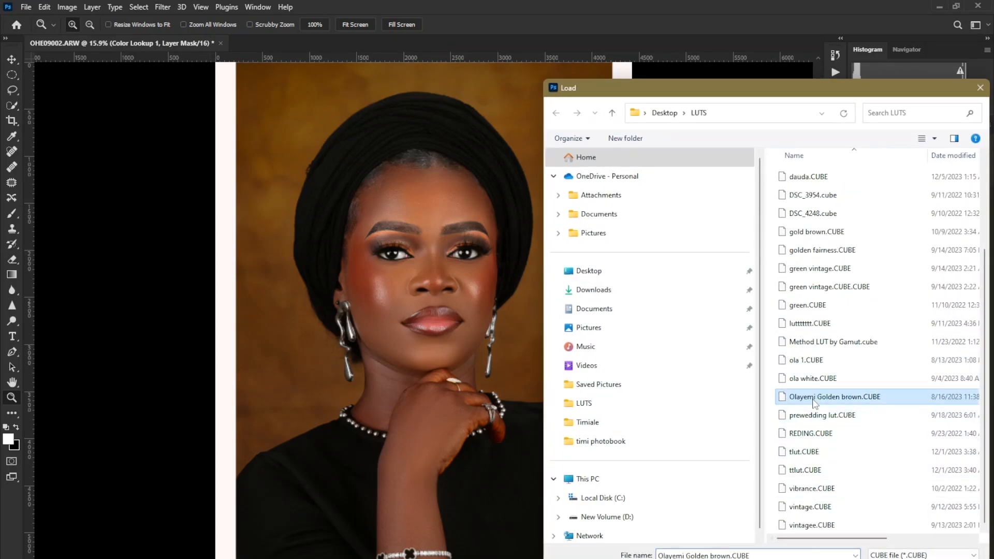
left_click(894, 558)
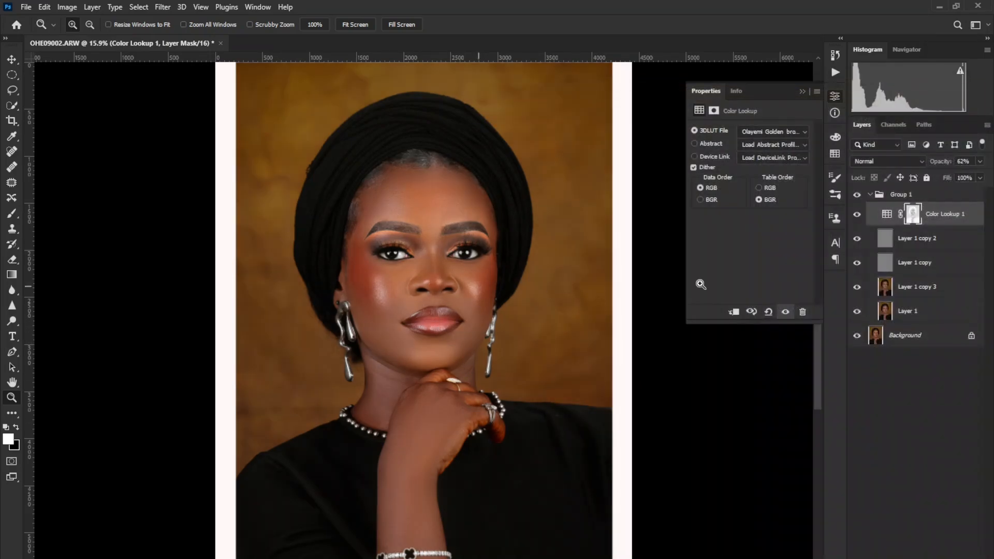
mouse_move(936, 162)
left_mouse_down()
mouse_move(992, 162)
mouse_move(918, 163)
left_mouse_up()
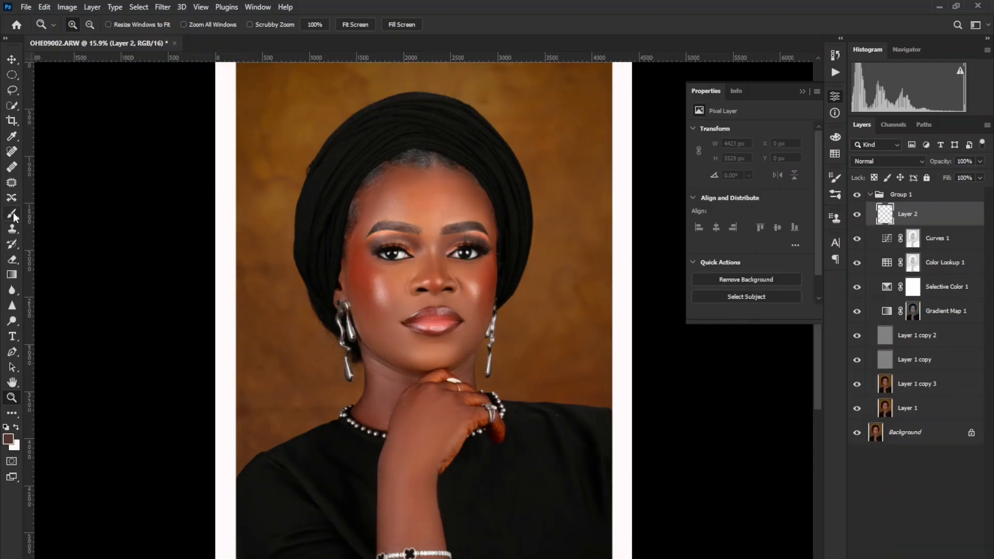
Stamp the photographer's signature with the 400 px signature brush in dark brown on Layer 2, over the lower right of the black dress.
key("b")
right_click(553, 350)
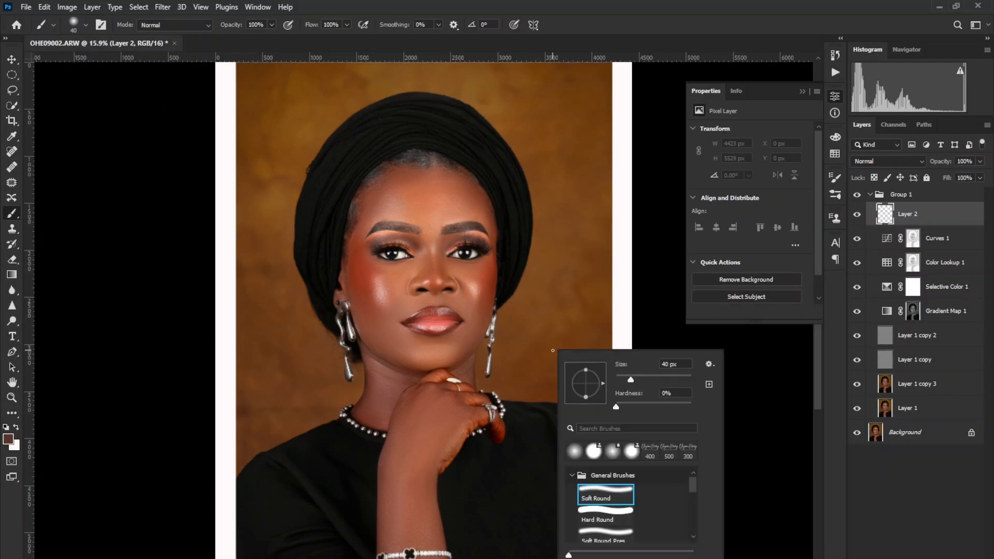
left_click(651, 453)
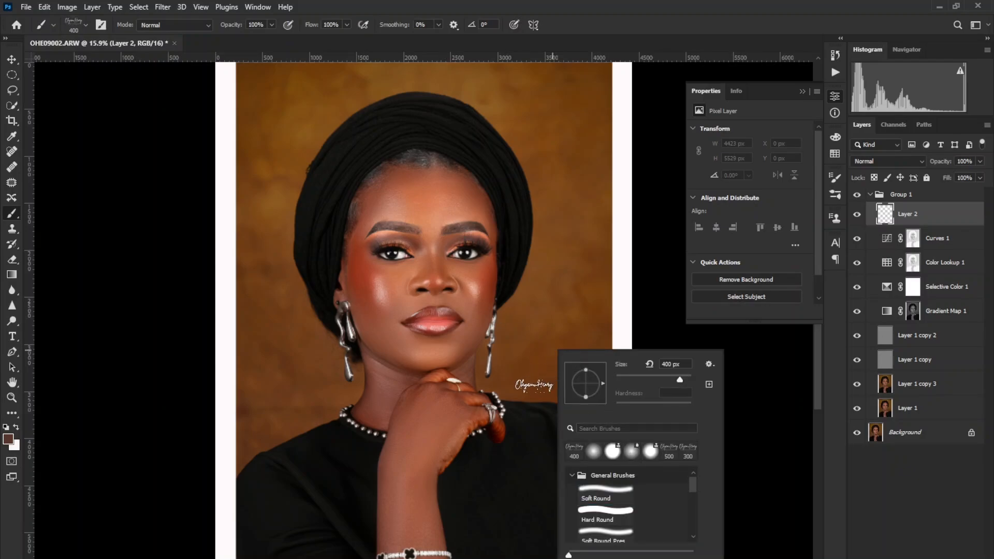
left_click(534, 386)
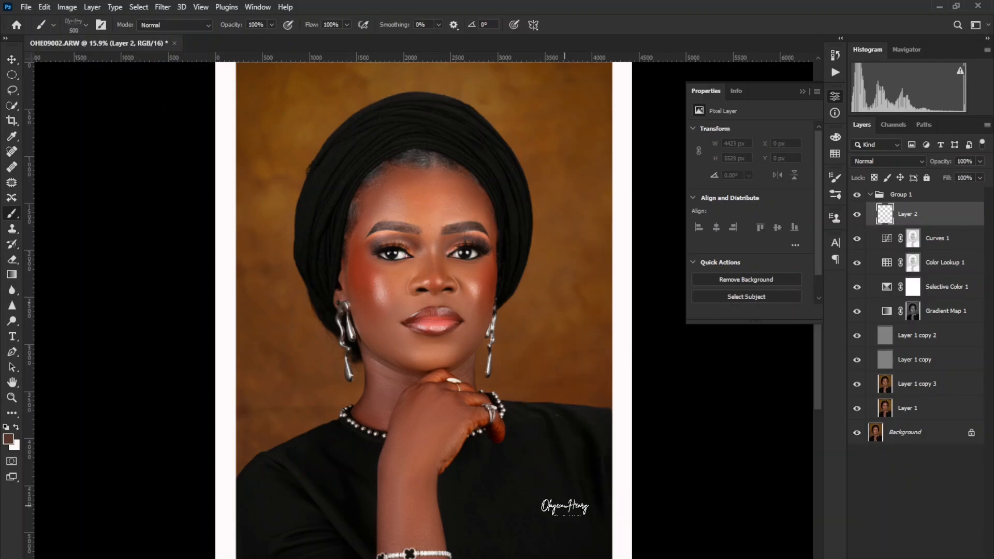
left_click(563, 520)
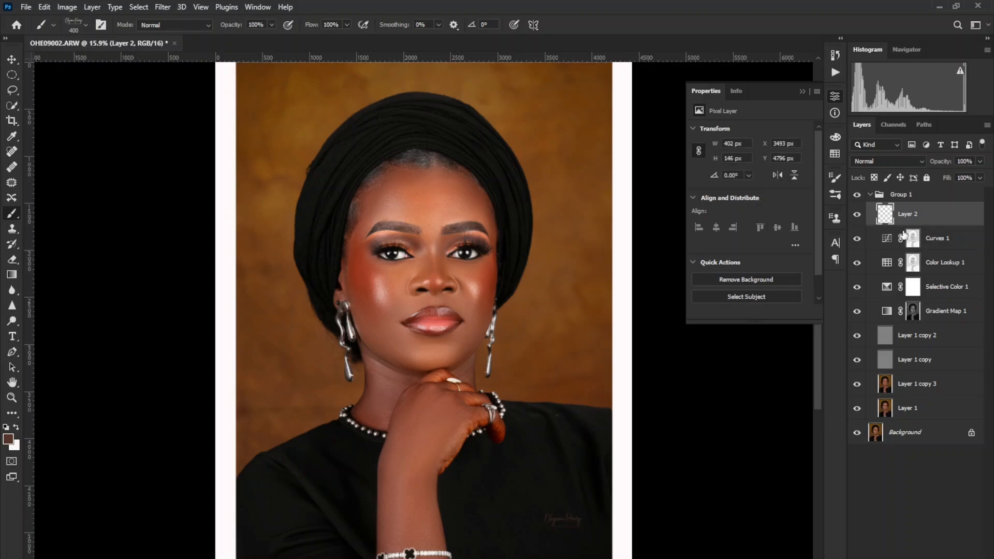
key("ctrl+z")
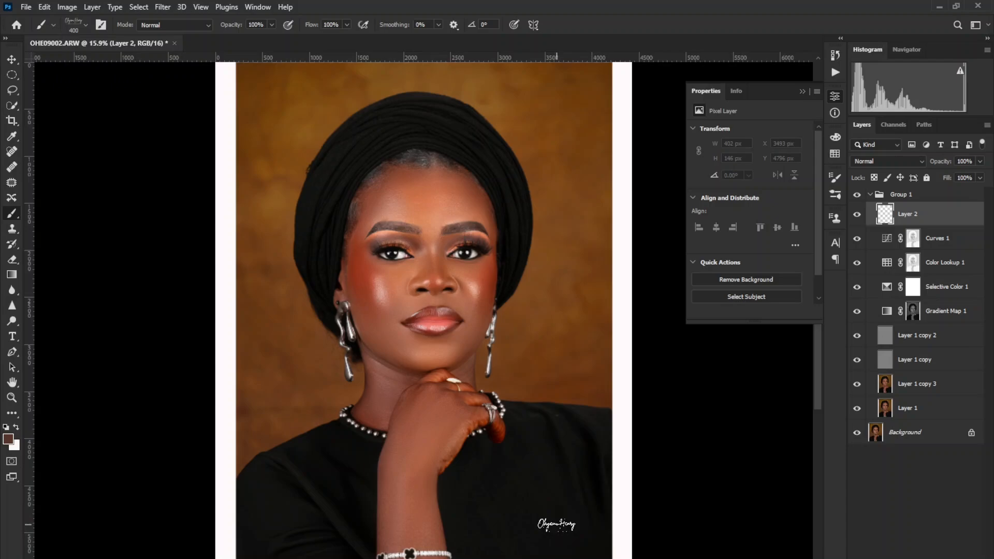
left_click(556, 524)
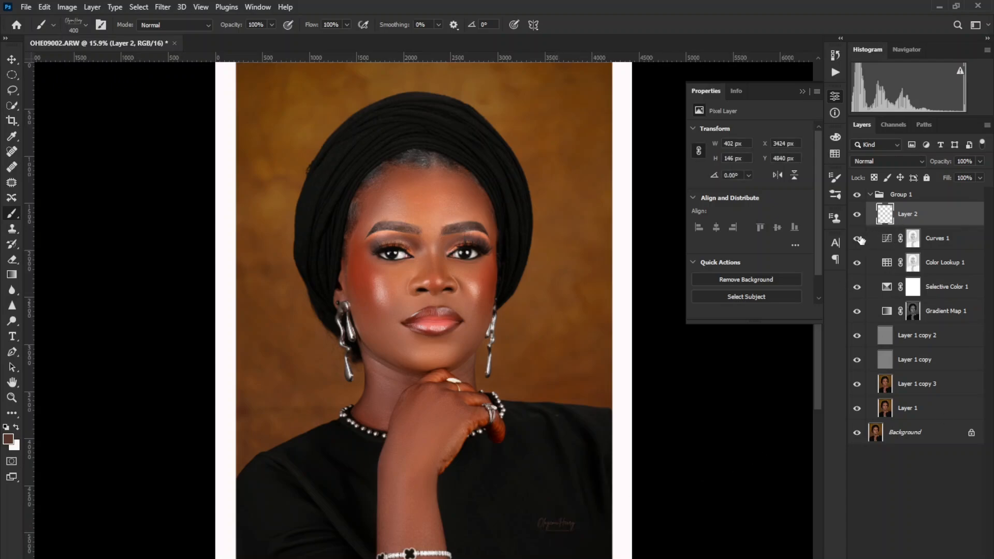
Compare the portrait with the Curves, Color Lookup and Selective Color adjustment layers hidden and shown.
left_click(857, 239)
left_click(857, 262)
left_click(856, 262)
left_click(856, 287)
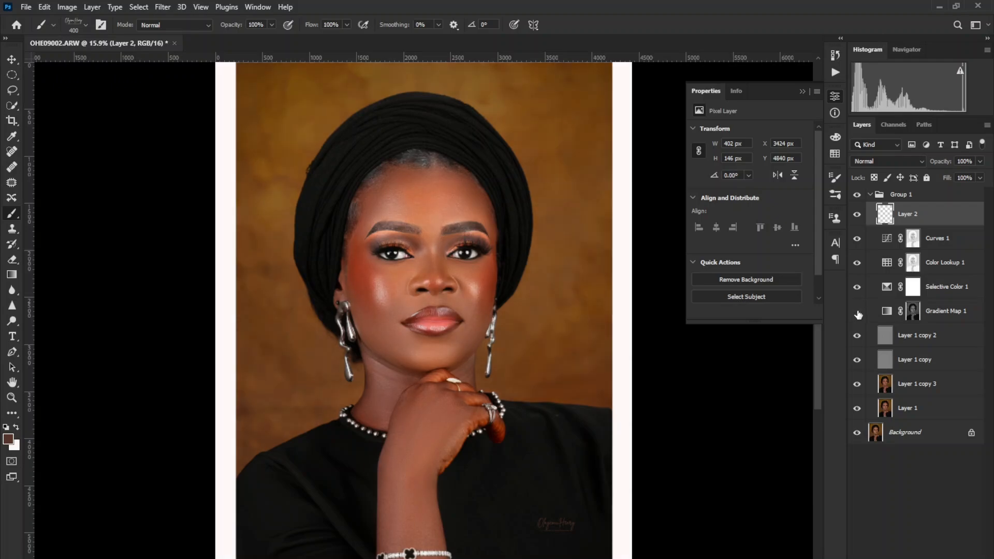
left_click(859, 238)
left_click(859, 239)
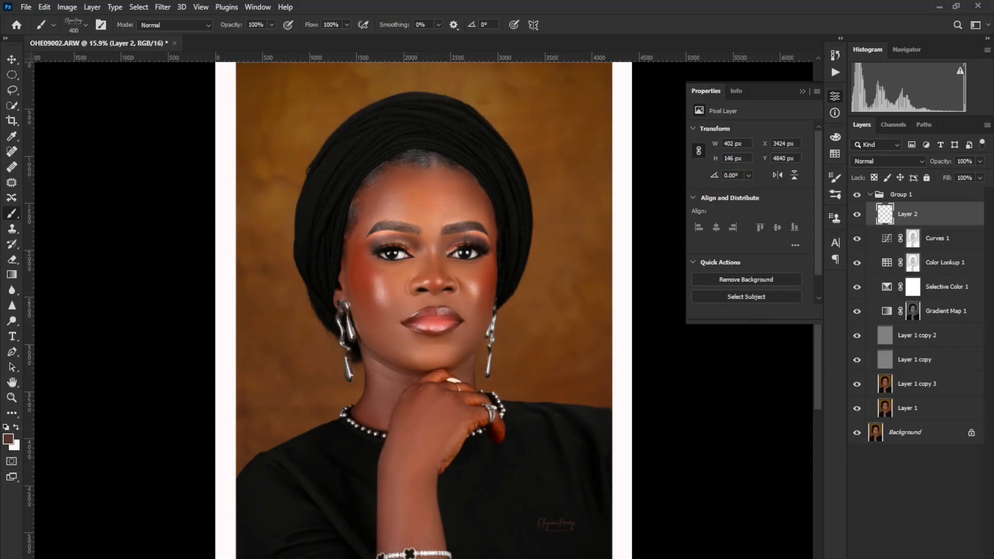
Add a Vibrance adjustment layer above Layer 2 and set its vibrance to +39.
left_click(924, 557)
left_click(915, 452)
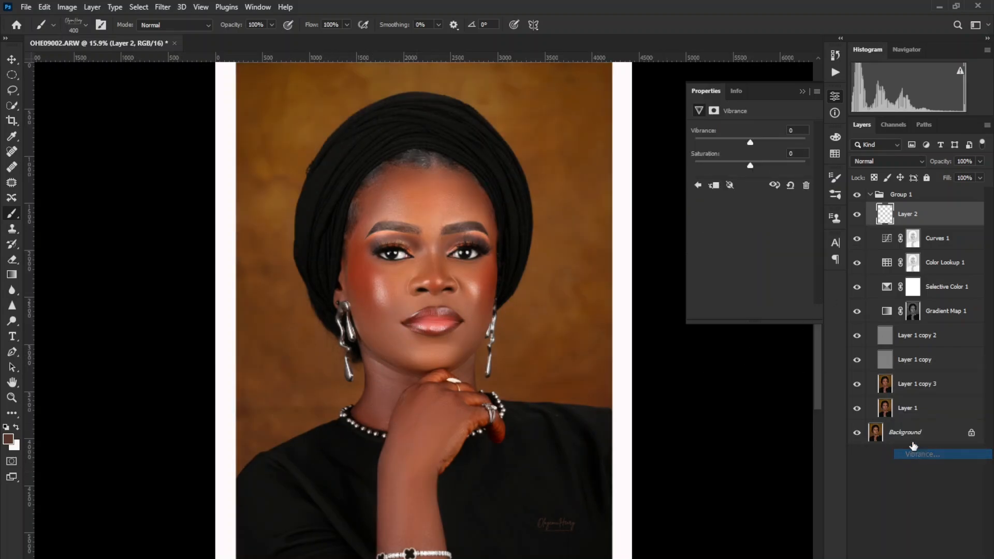
left_click_drag(764, 139, 771, 136)
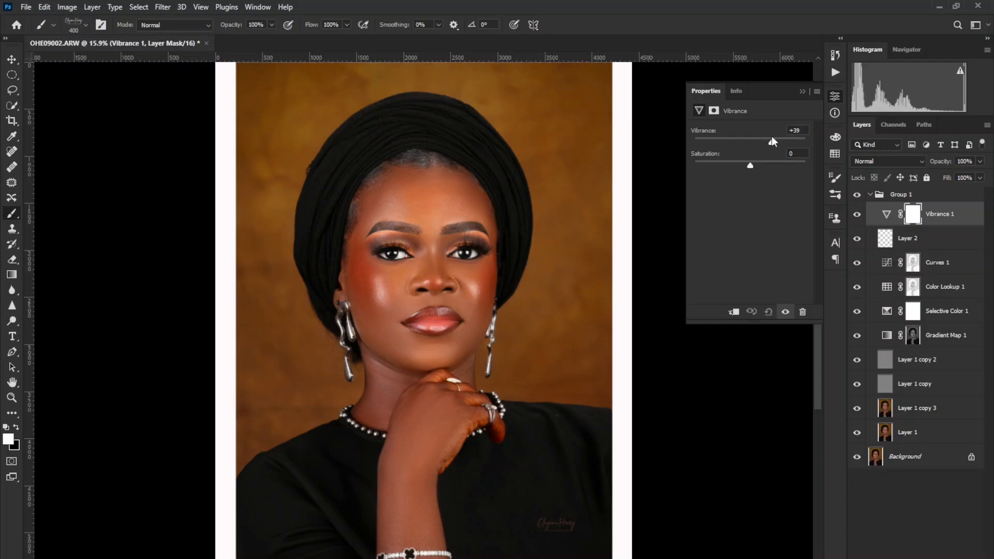
Examine the graded face close up and at full view, and compare the portrait with the Background layer's visibility toggled.
left_click(11, 397)
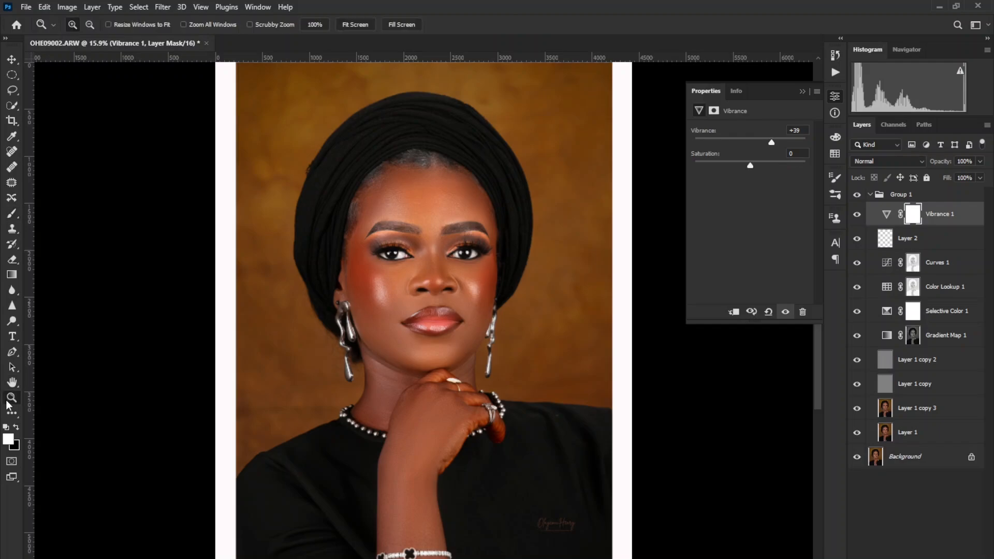
left_click(390, 273)
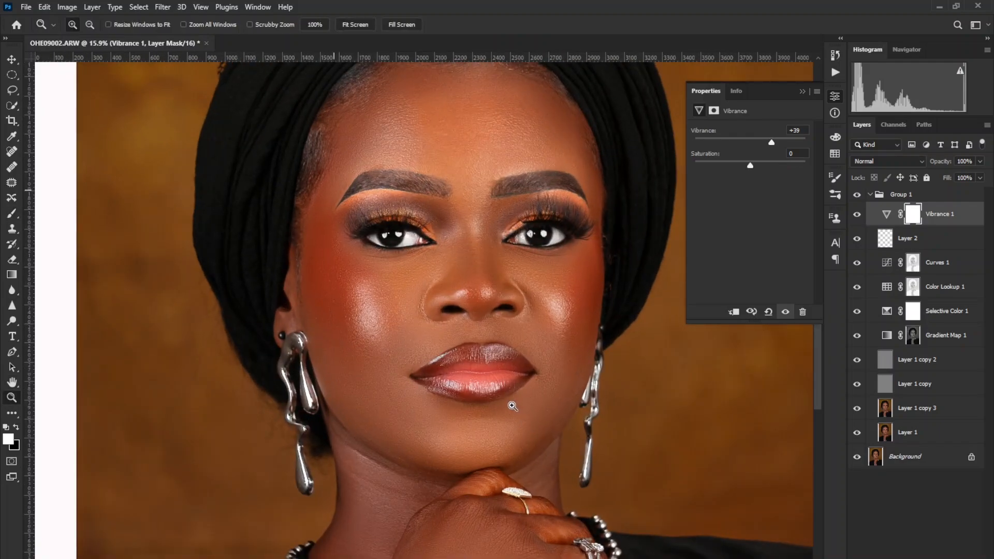
left_click(501, 300)
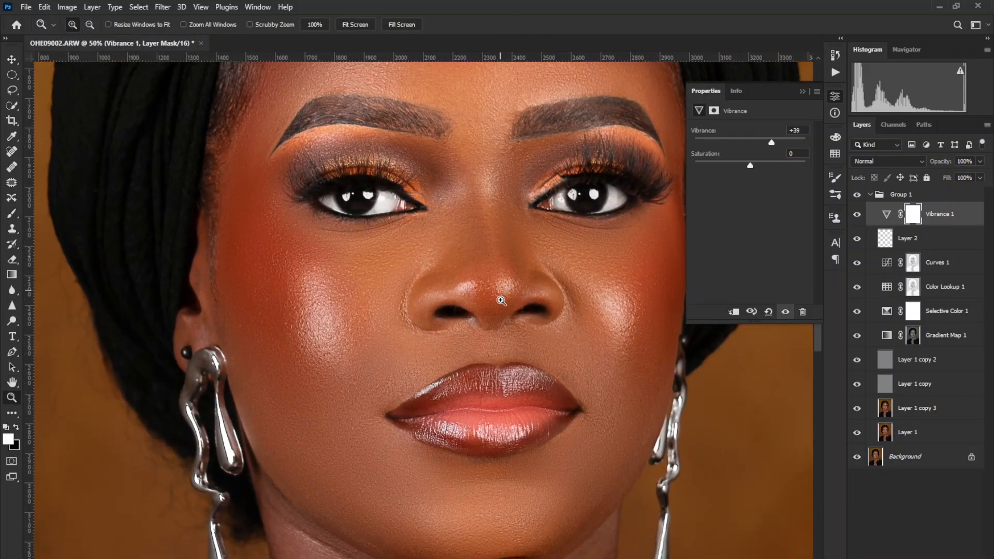
left_click(501, 300, "alt")
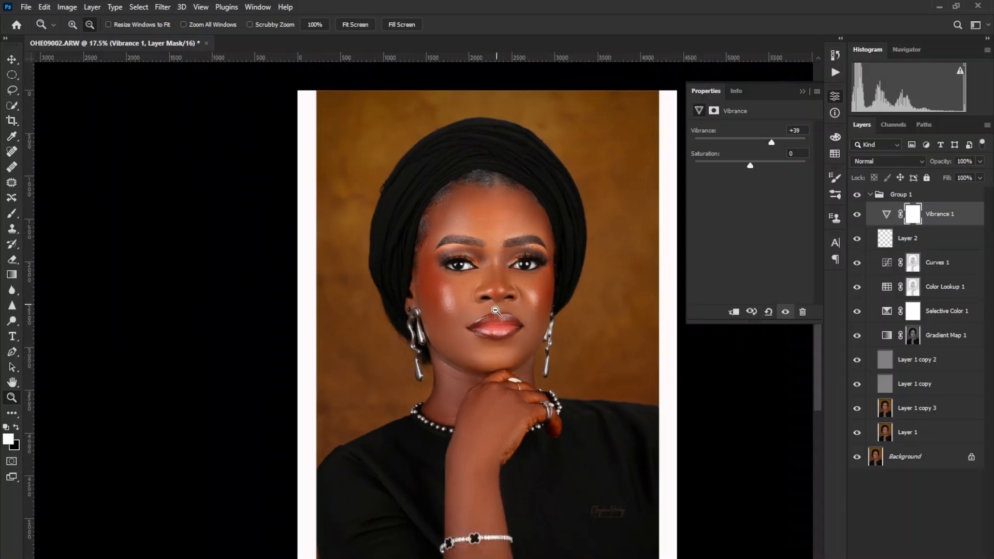
left_click(495, 310, "alt")
left_click_drag(534, 318, 482, 314)
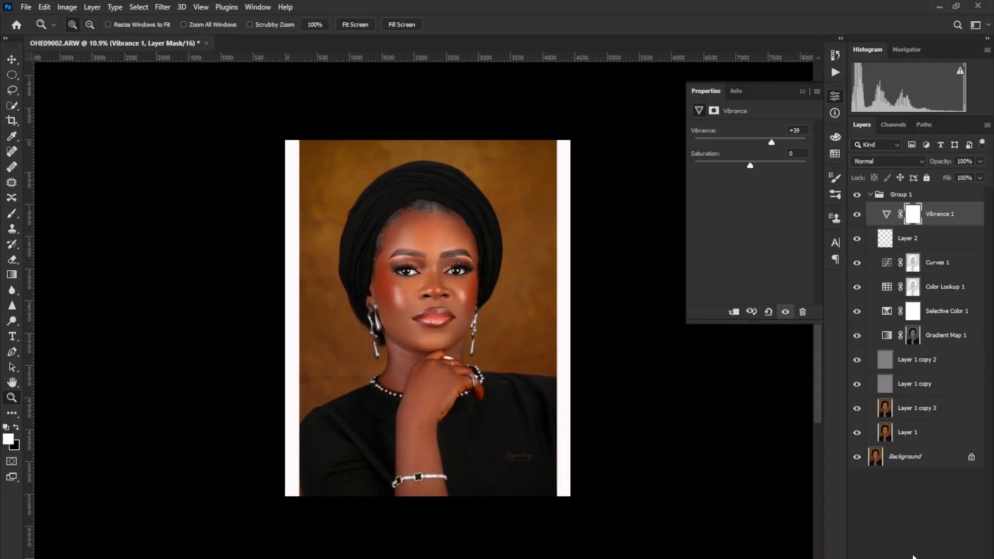
left_click(857, 460, "alt")
left_click(857, 459, "alt")
Compare the original OHE09002.ARW history snapshot with the finished edit, and return to the latest history state.
left_click(833, 57)
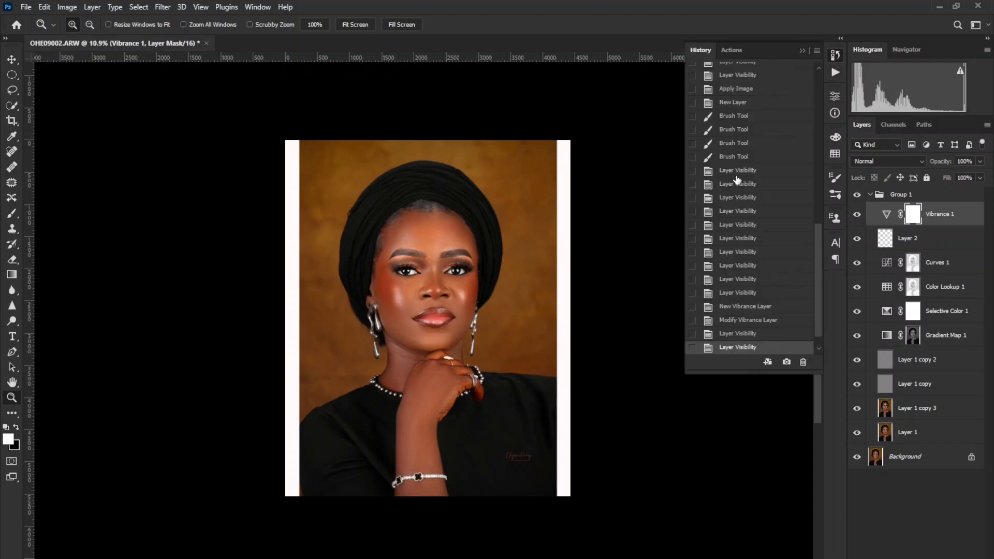
scroll(728, 189, "up", 10)
left_click(754, 76)
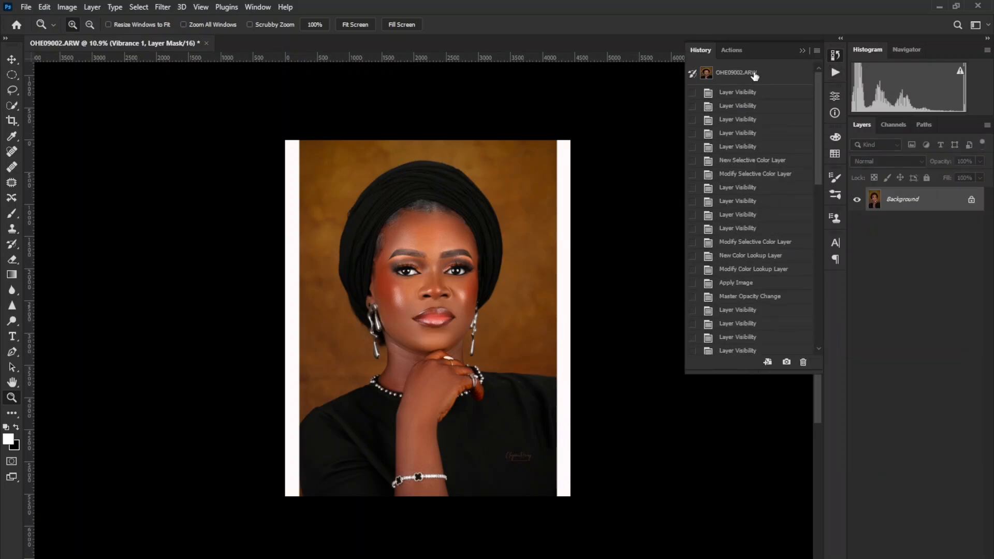
scroll(759, 262, "down", 10)
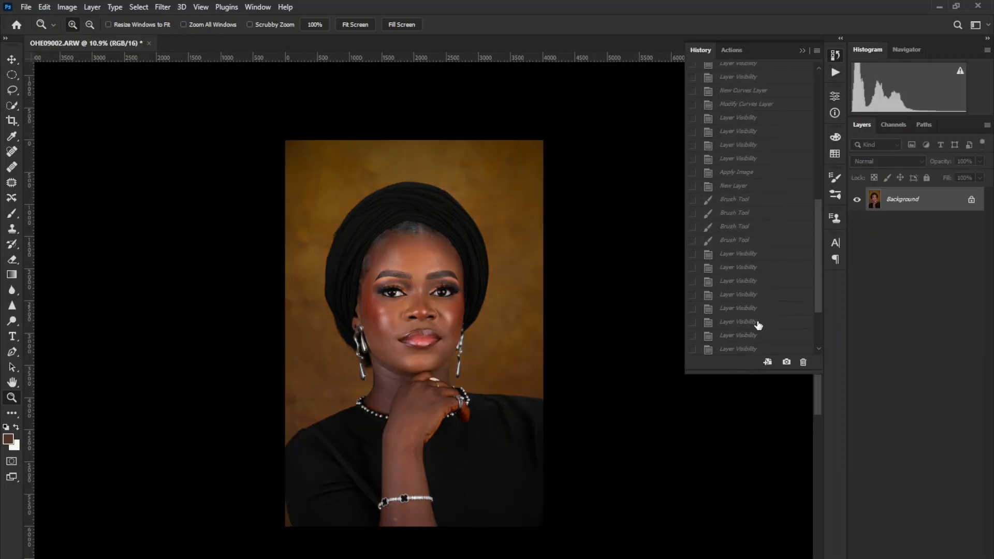
left_click(739, 347)
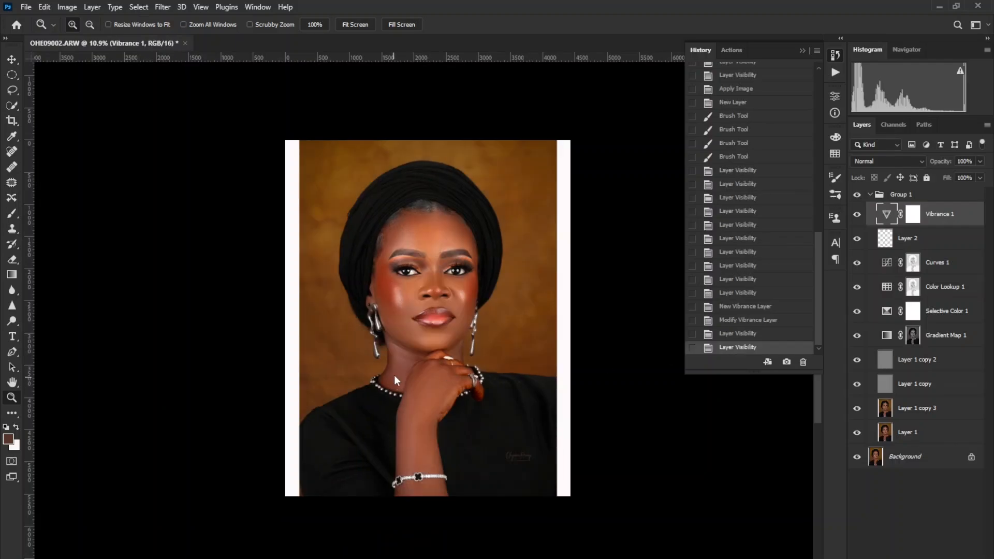
Save a JPEG copy of the portrait to the Desktop as OHE09002.jpg with quality 9 (High) and the Baseline ("Standard") format.
key("ctrl+shift+s")
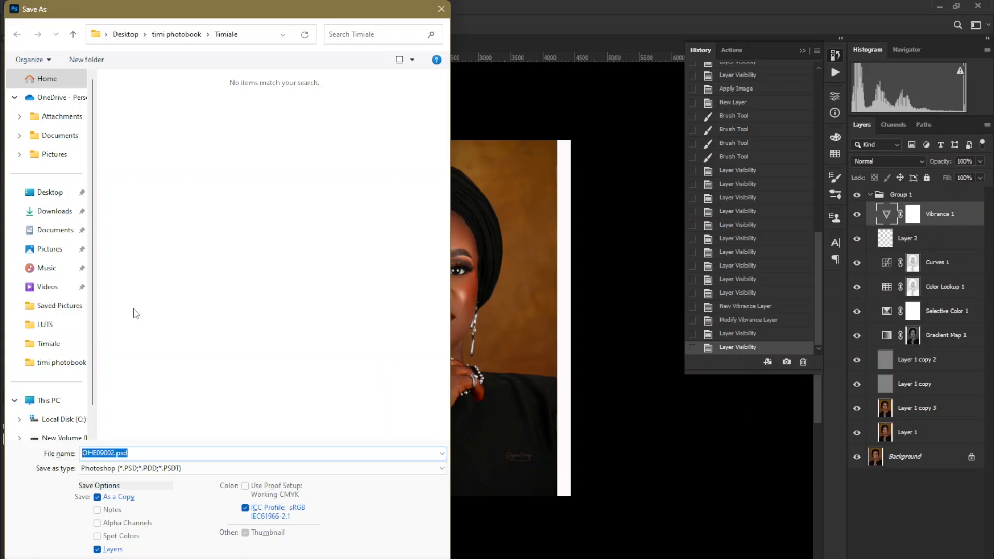
left_click(96, 469)
left_click(119, 525)
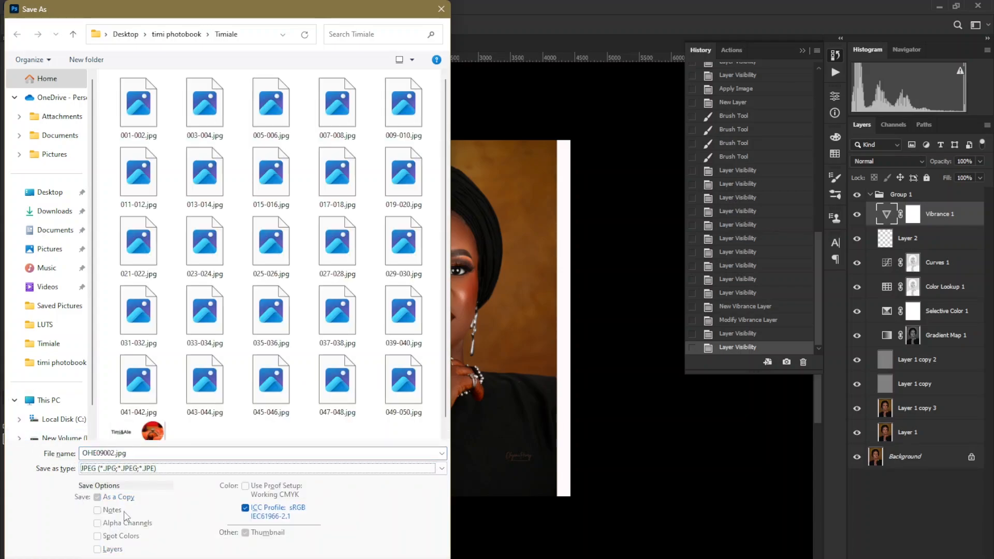
left_click(59, 192)
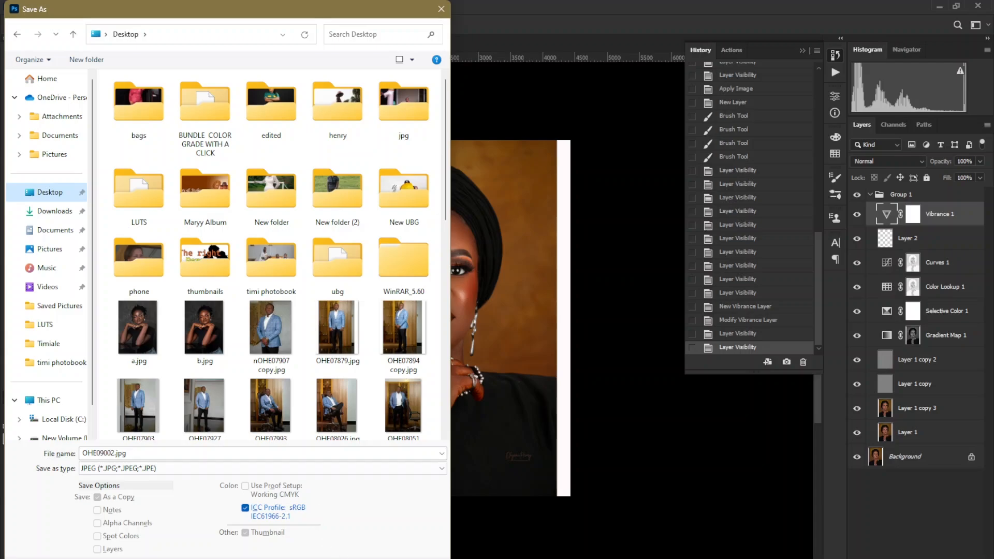
left_click(376, 556)
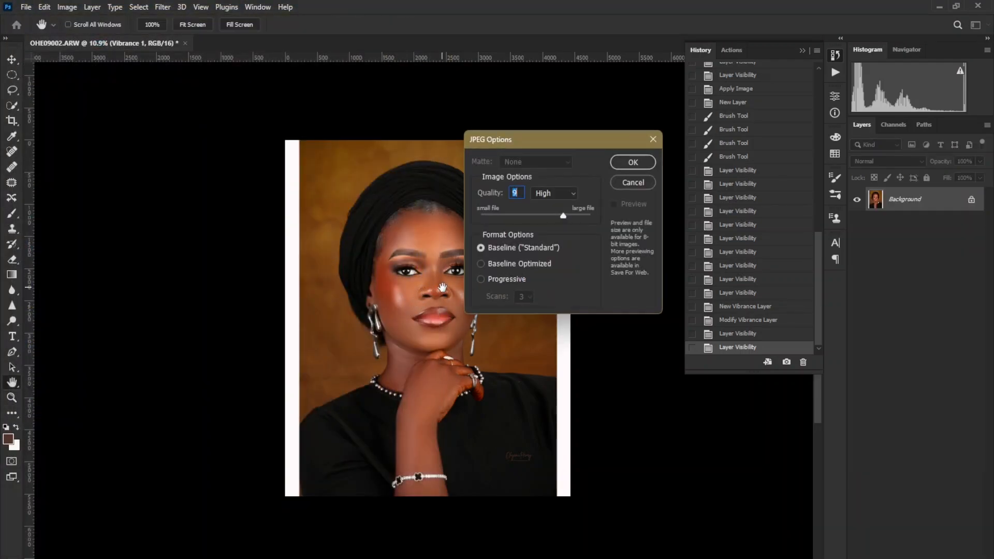
left_click(626, 161)
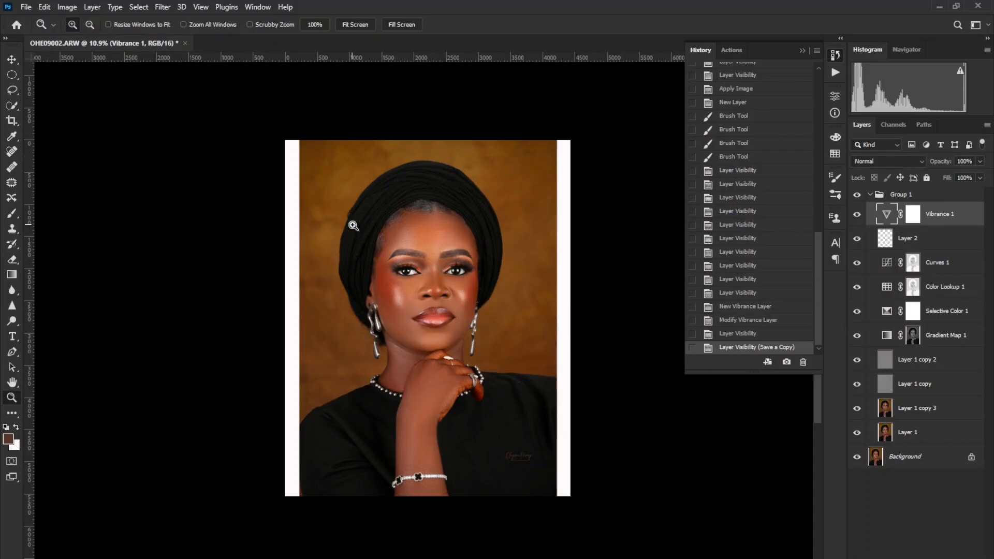
Inspect the finished skin texture close up on the face, and fit the whole portrait on screen again.
left_click_drag(340, 201, 561, 366)
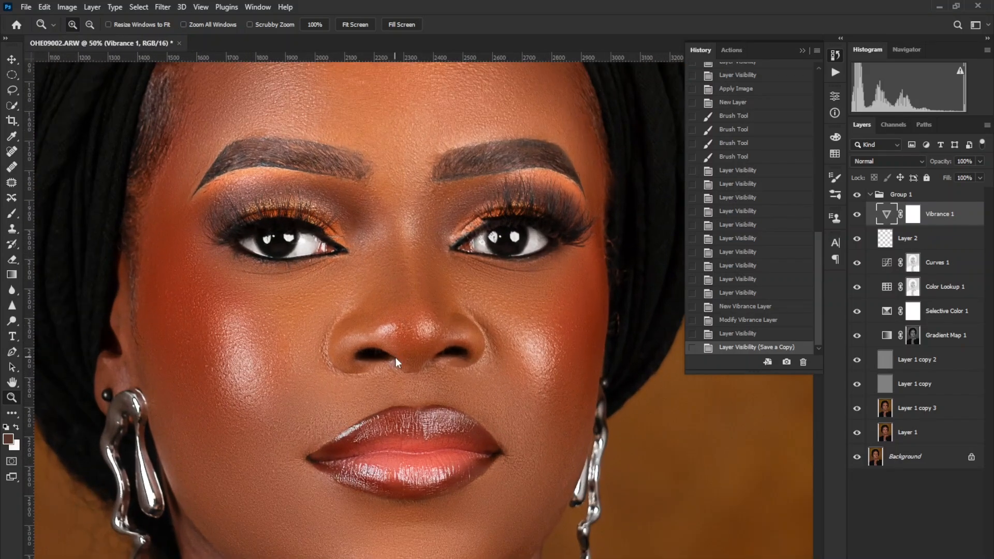
right_click(395, 358)
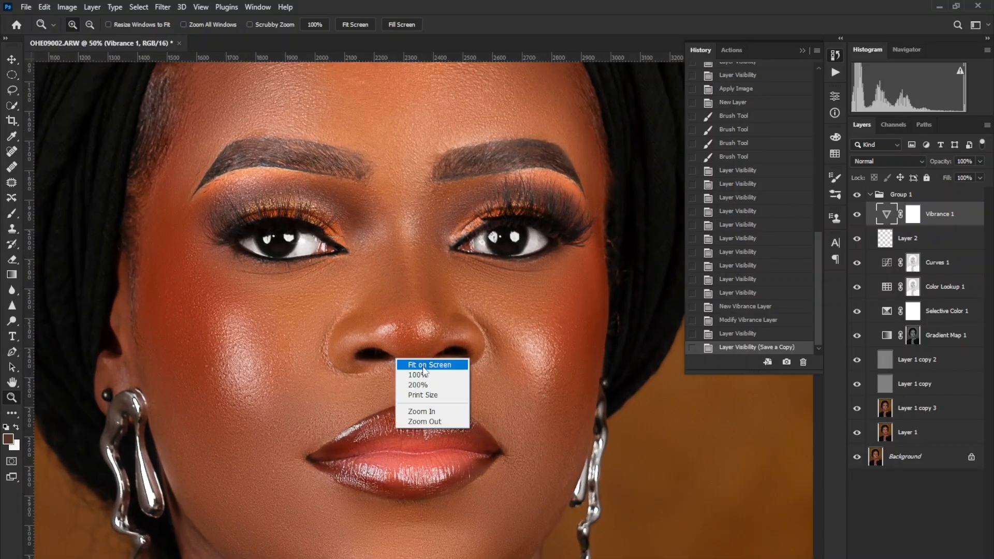
left_click(422, 366)
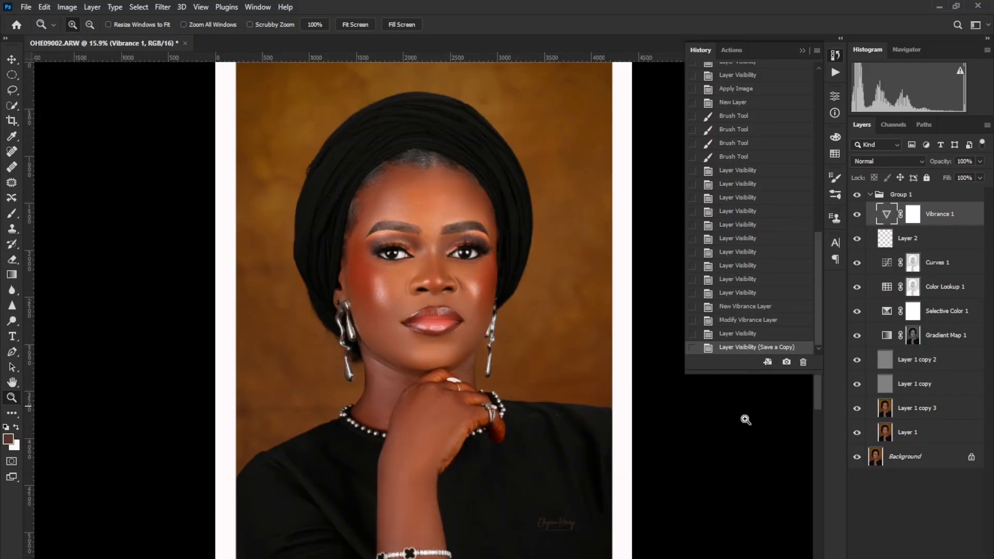